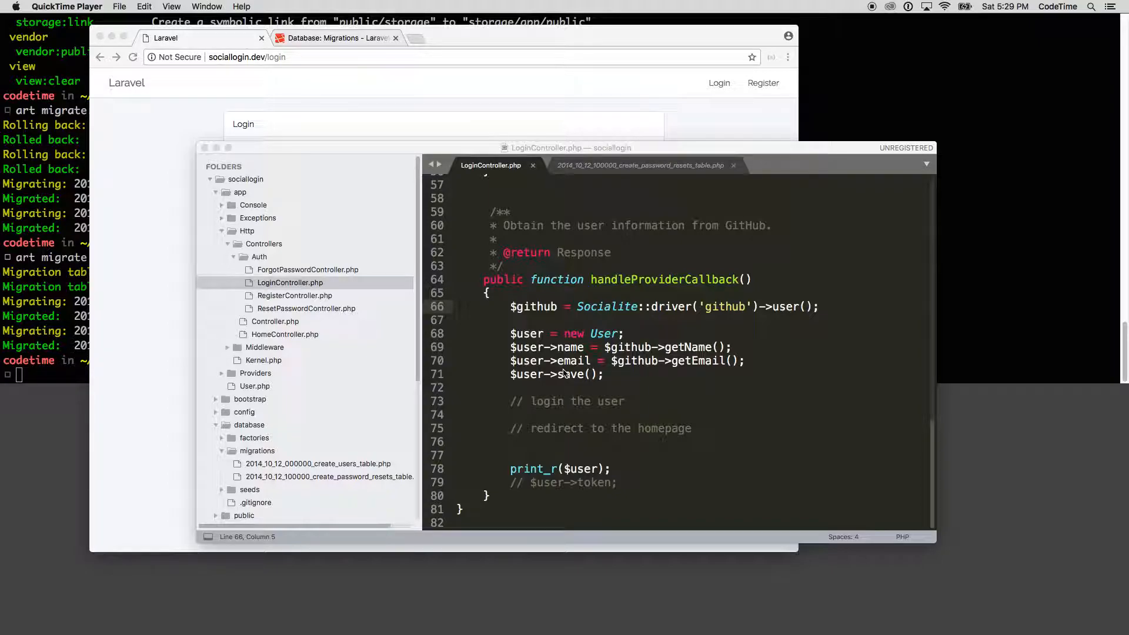
Step: Enlarge the editor and open blank lines below handleProviderCallback for a new method
drag(603, 147, 592, 89)
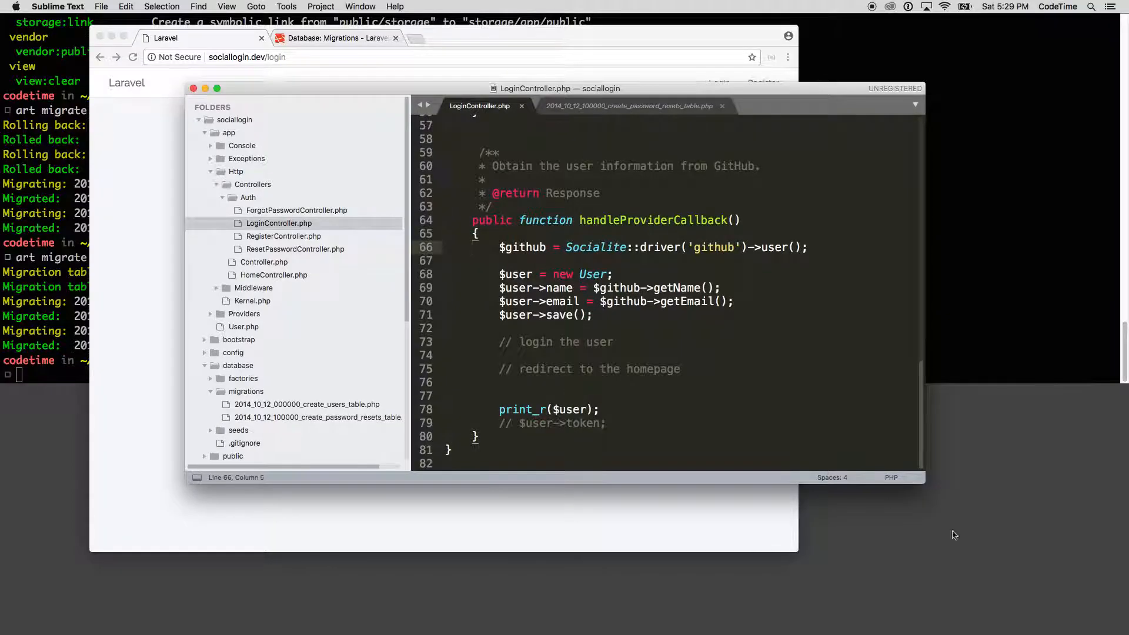
drag(925, 481, 928, 598)
click(517, 553)
key(Return)
key(Return)
key(Return)
key(Up)
key(Up)
key(Return)
key(Return)
scroll(562, 352, down, 2)
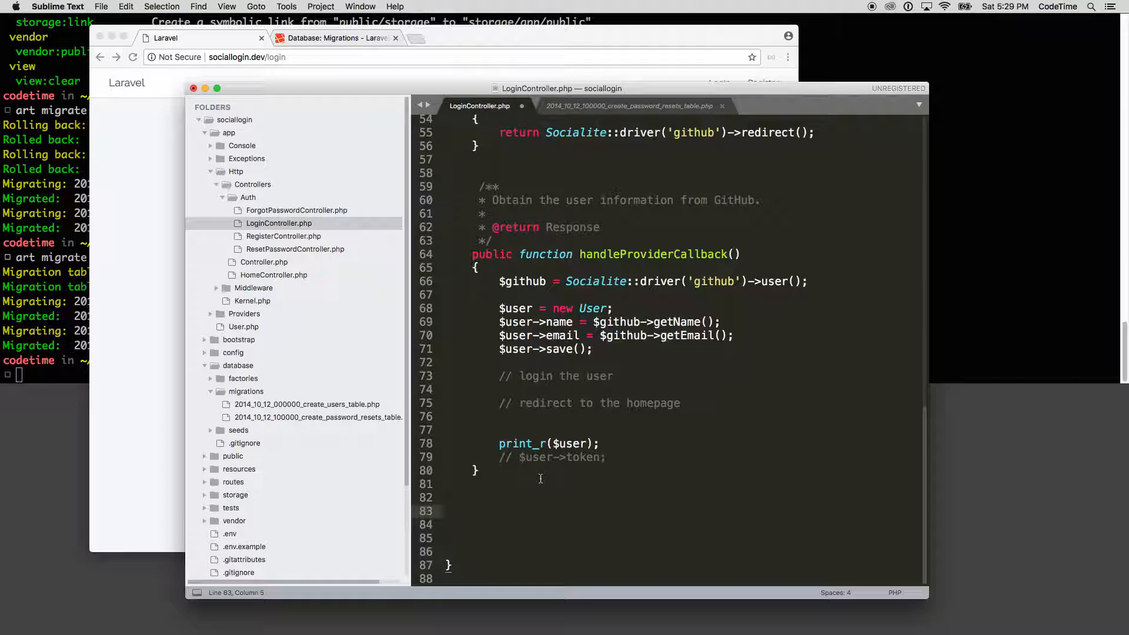
text(public )
text(function)
Step: Declare an empty public function userFindOrCreate() with its body opened
key(Escape)
text(userF)
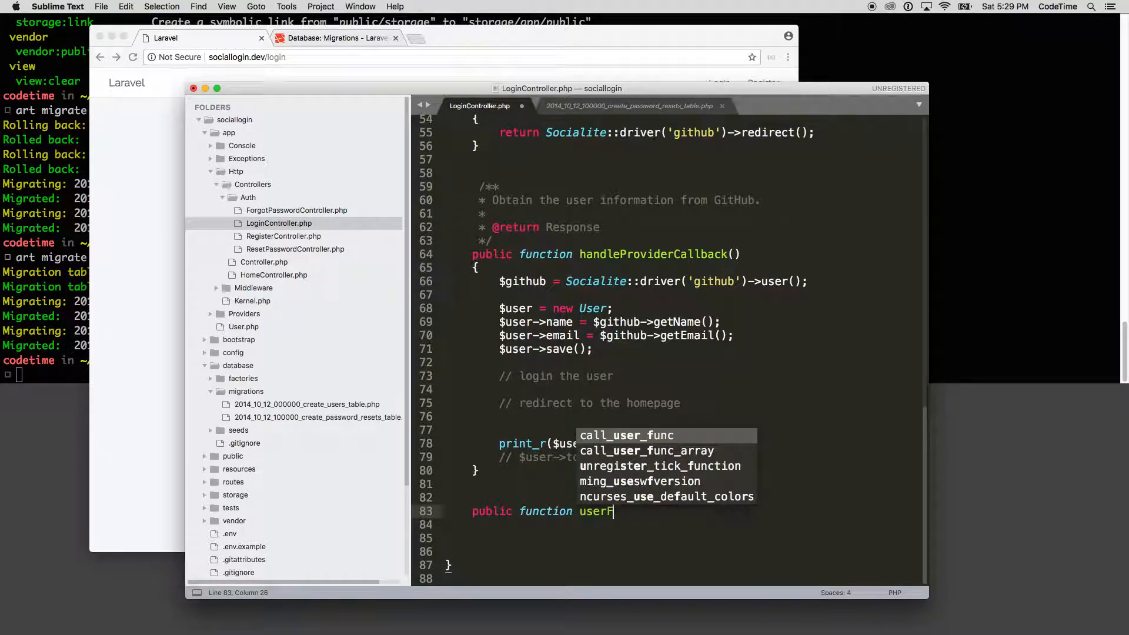
text(ind)
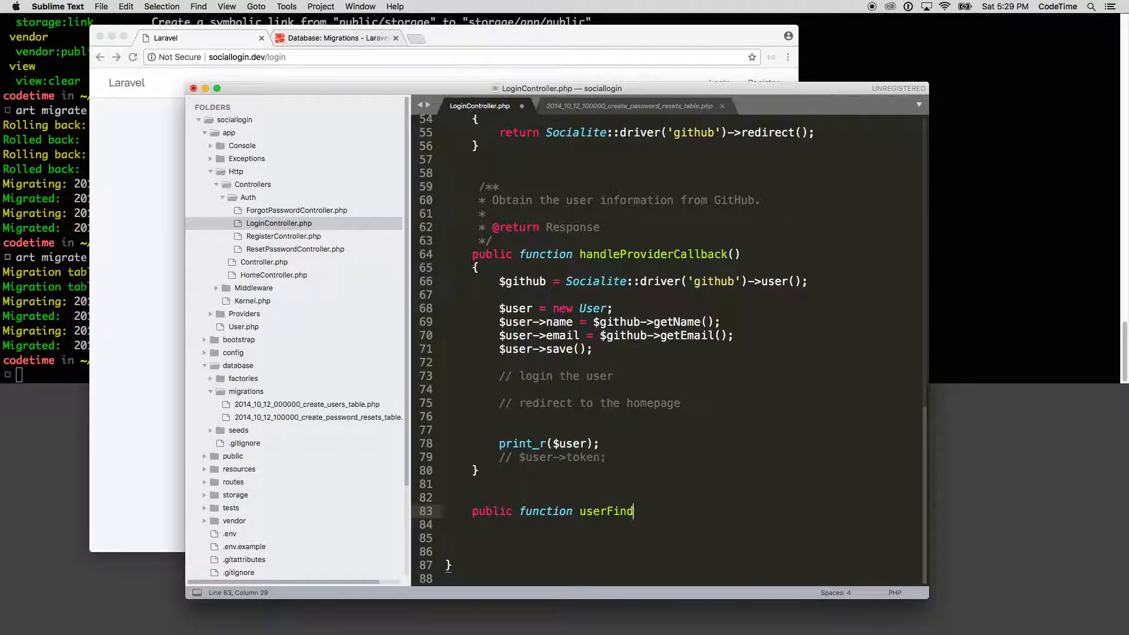
text(e)
key(BackSpace)
text(OrCreate)
text((){)
key(Return)
scroll(583, 450, down, 1)
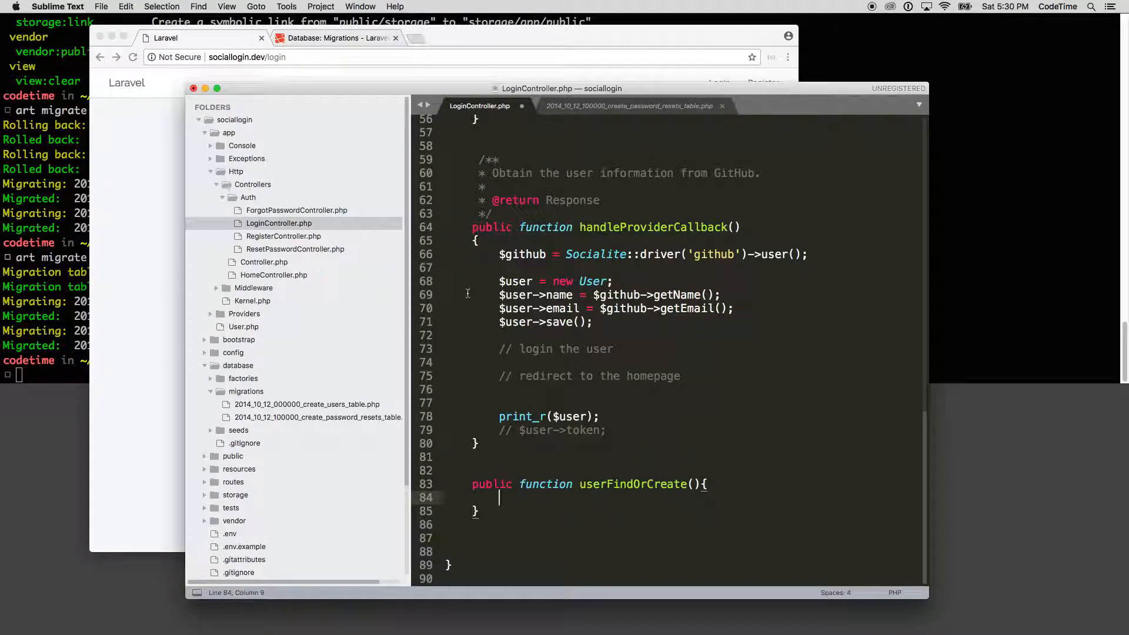
Step: Move the four user-creation lines into userFindOrCreate's body, tidy indentation and save
drag(498, 281, 669, 323)
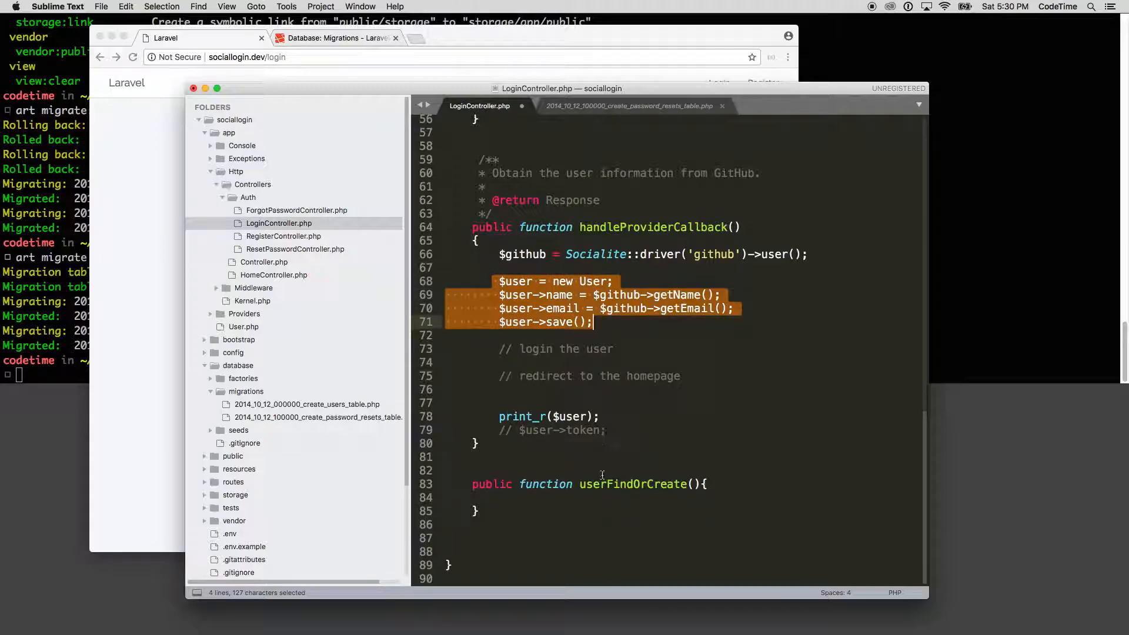
key(super+x)
click(543, 503)
key(super+v)
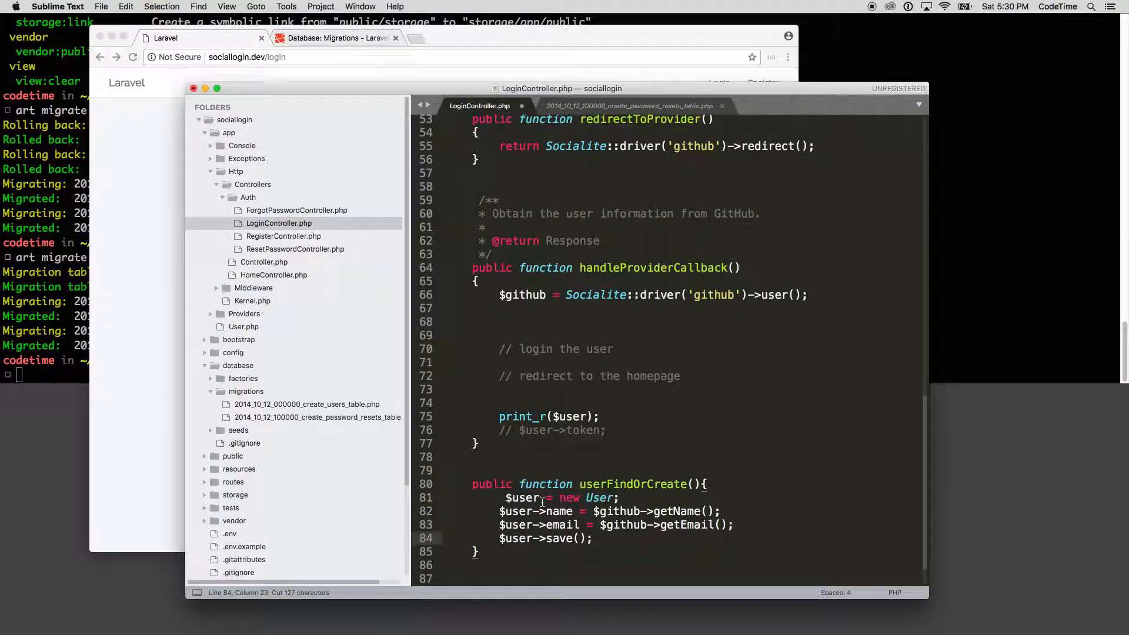
click(508, 497)
key(BackSpace)
click(731, 488)
key(Return)
key(Return)
scroll(731, 488, down, 5)
key(super+s)
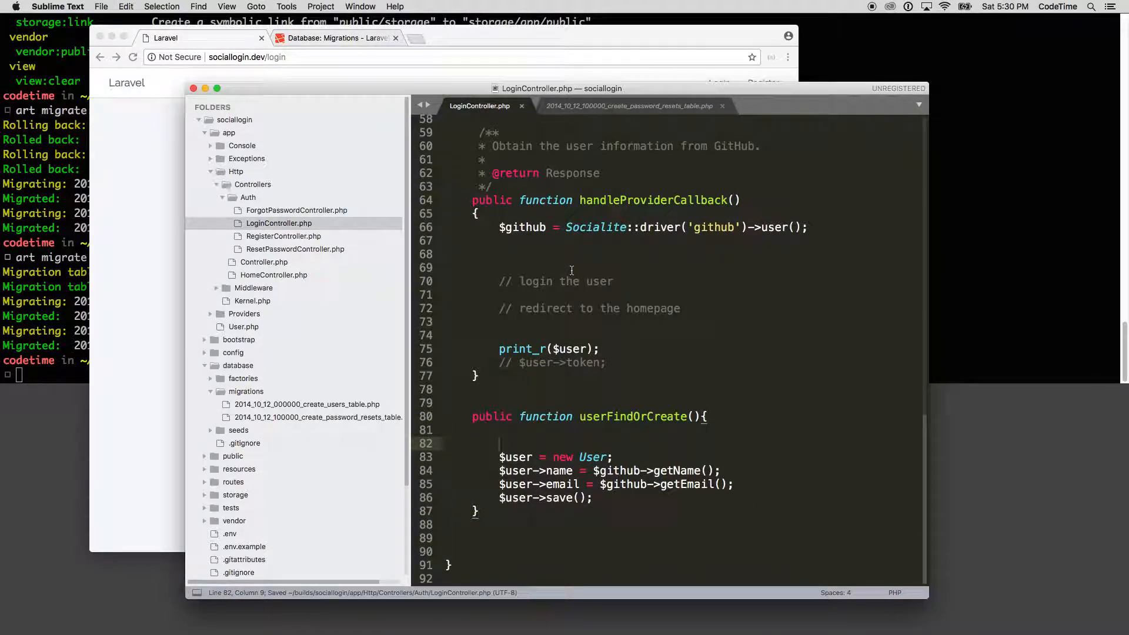
Step: Delete the print_r and token debug lines from handleProviderCallback, keeping the login comment, and save
drag(614, 281, 450, 256)
key(BackSpace)
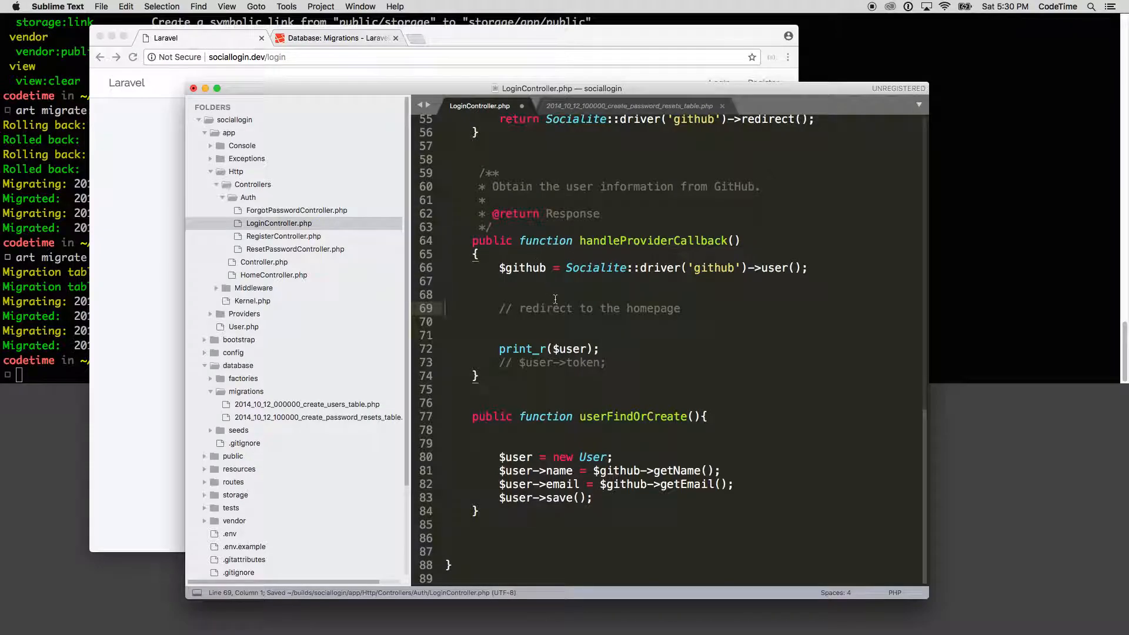
key(super+z)
key(super+z)
key(super+z)
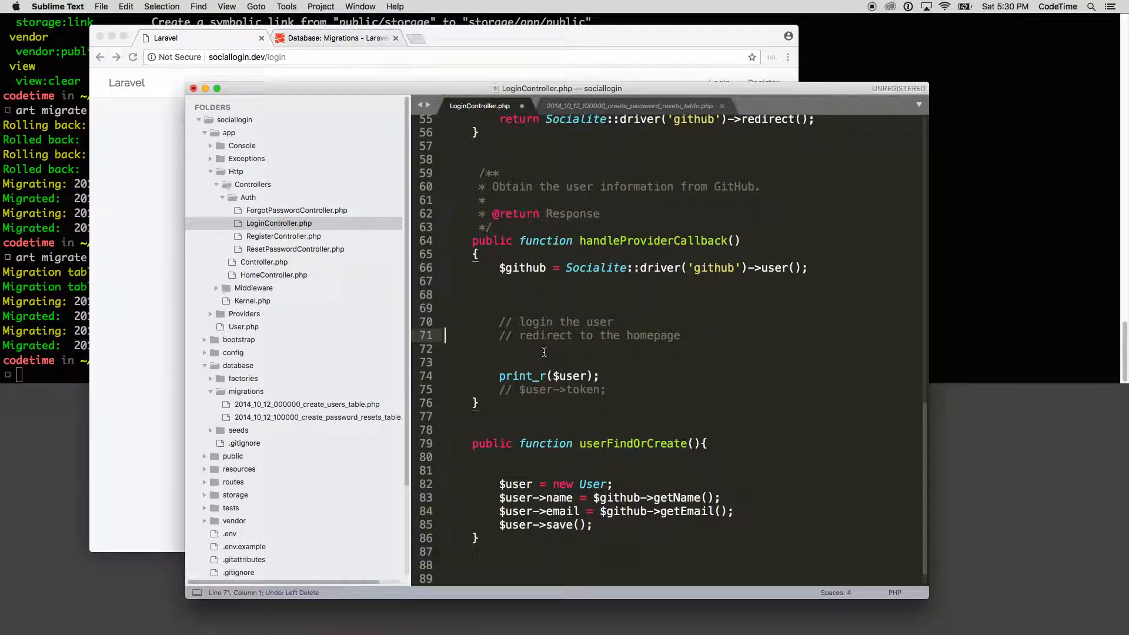
drag(606, 389, 681, 335)
key(BackSpace)
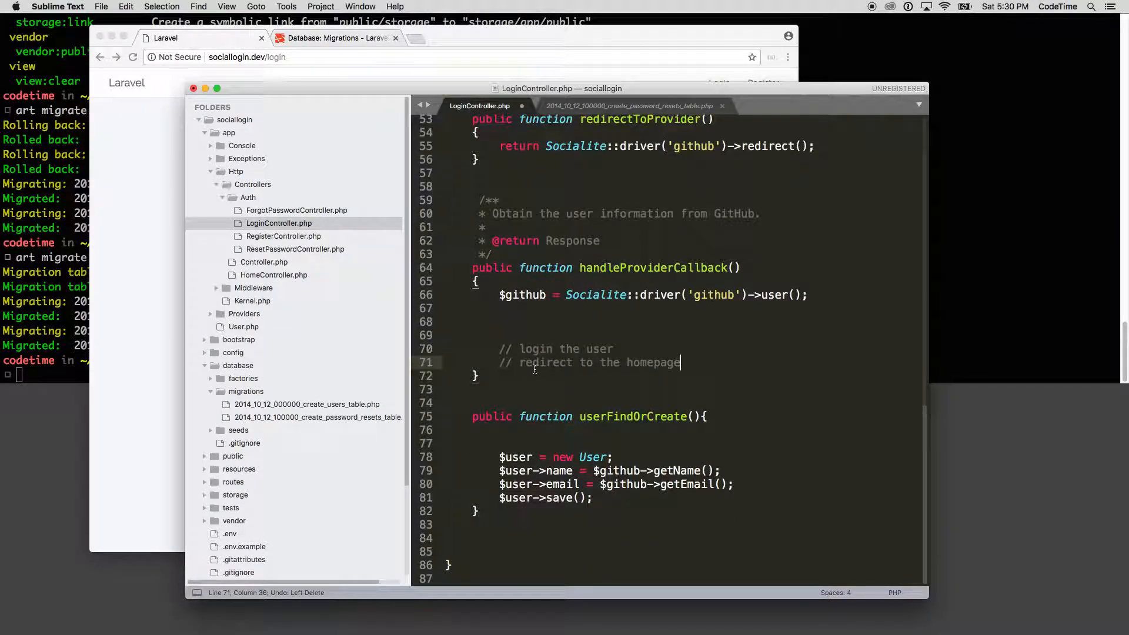
click(494, 336)
key(BackSpace)
key(super+s)
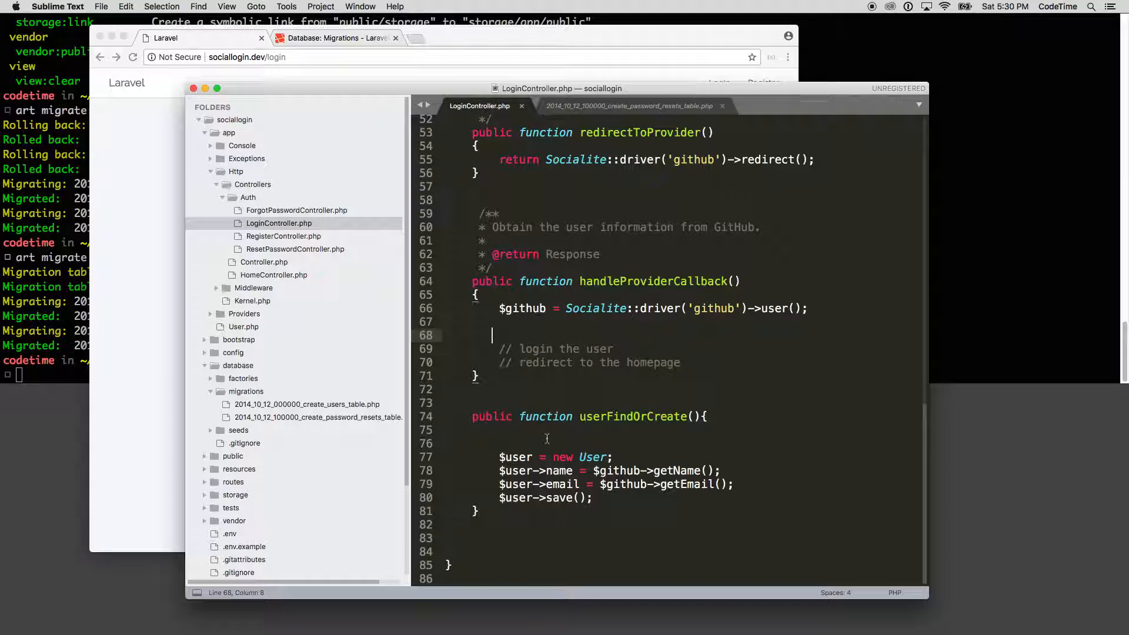
Step: Add a $this->userFindOrCreate(); call inside handleProviderCallback and save
double_click(620, 416)
key(super+c)
click(529, 322)
key(Return)
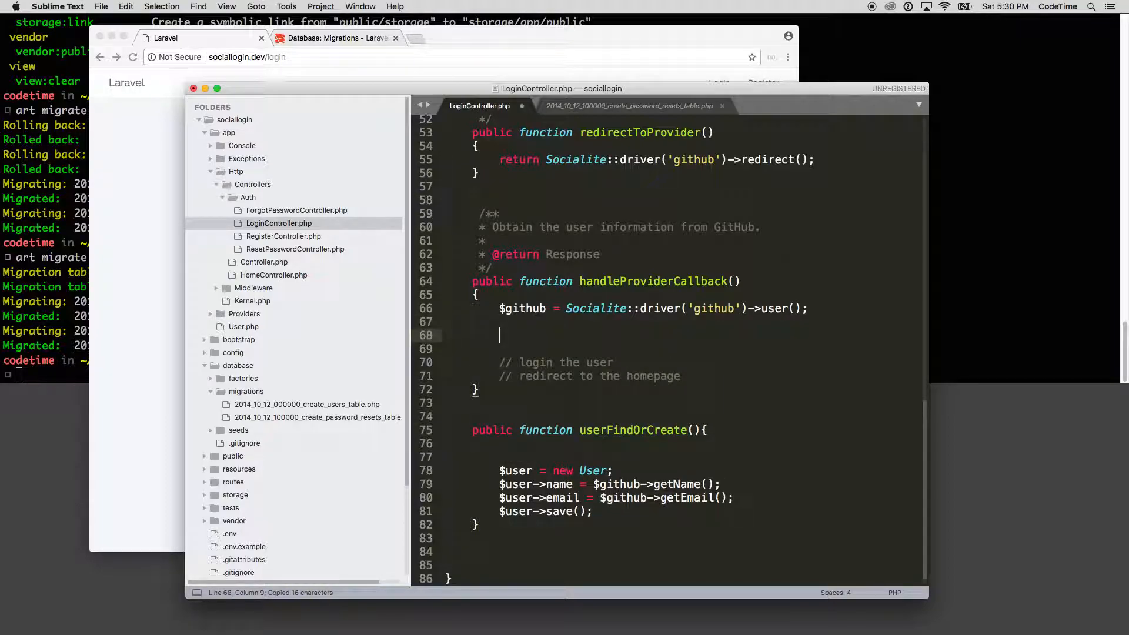
text($this)
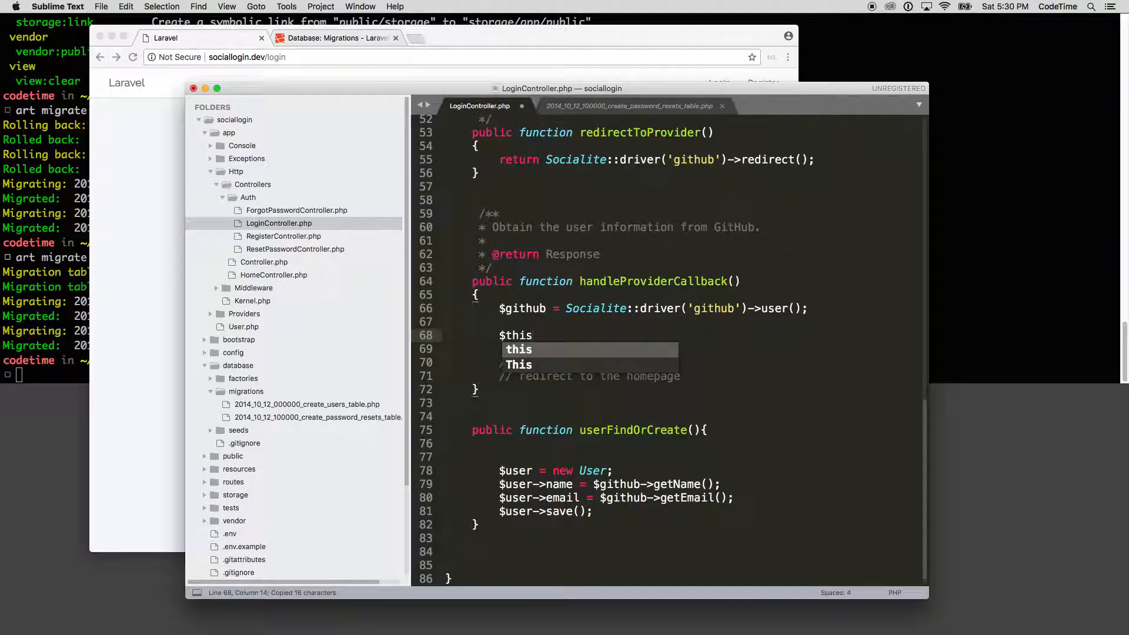
text(->)
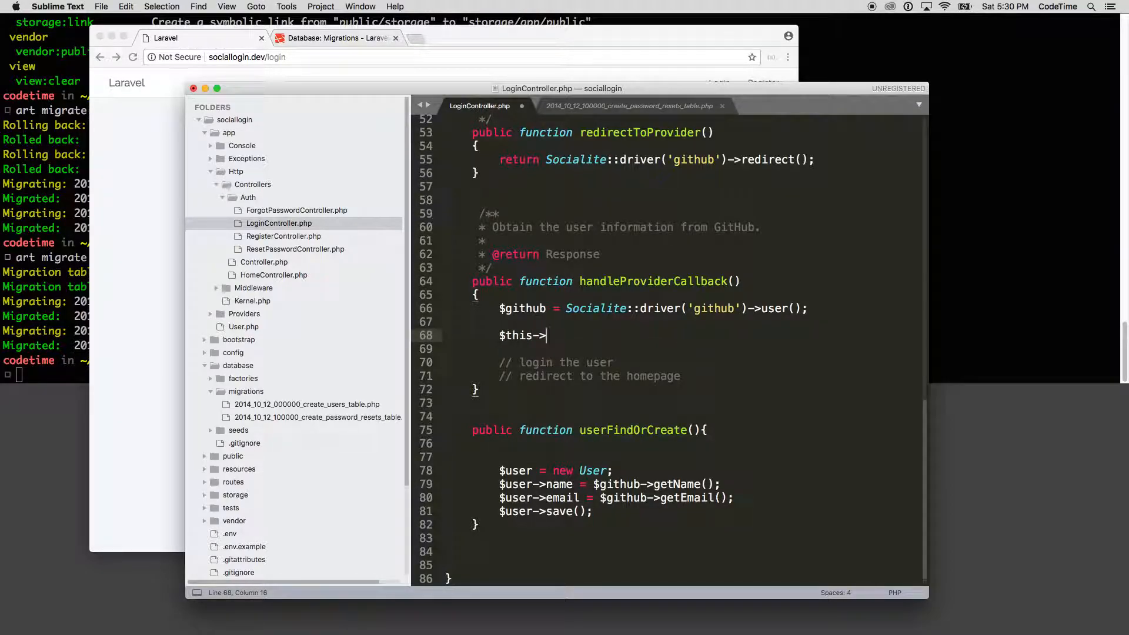
key(super+v)
text(();)
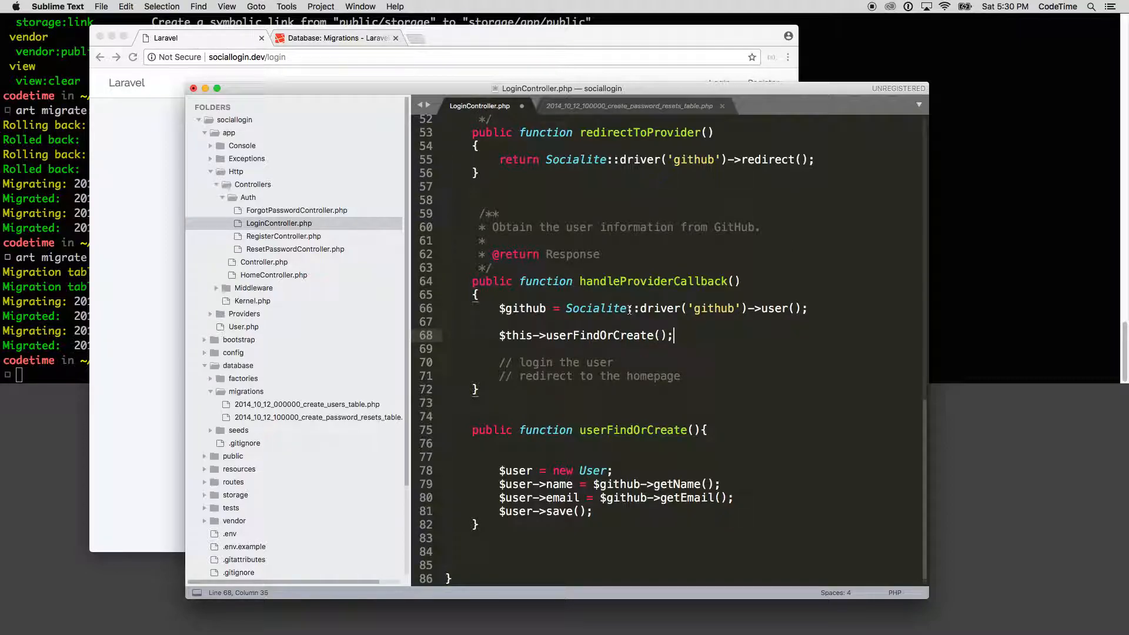
key(super+s)
Step: Prefix the call with $user = so its result is stored, then save
click(500, 336)
text($user)
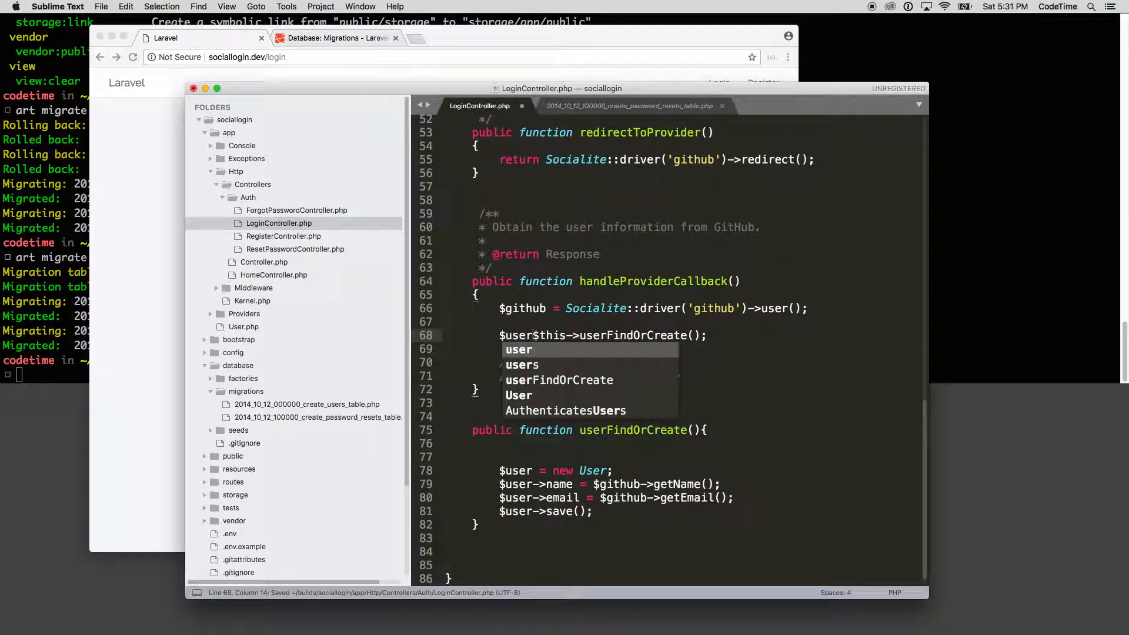
text( =)
key(super+s)
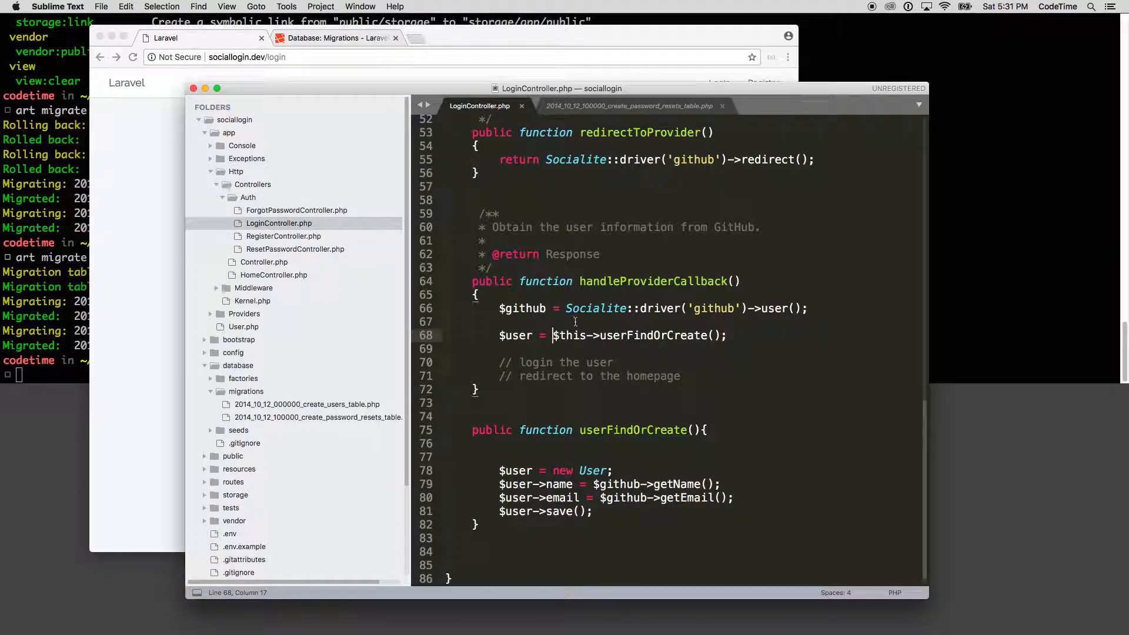
Step: Rename $github to $github_user and pass it into the userFindOrCreate call
double_click(531, 308)
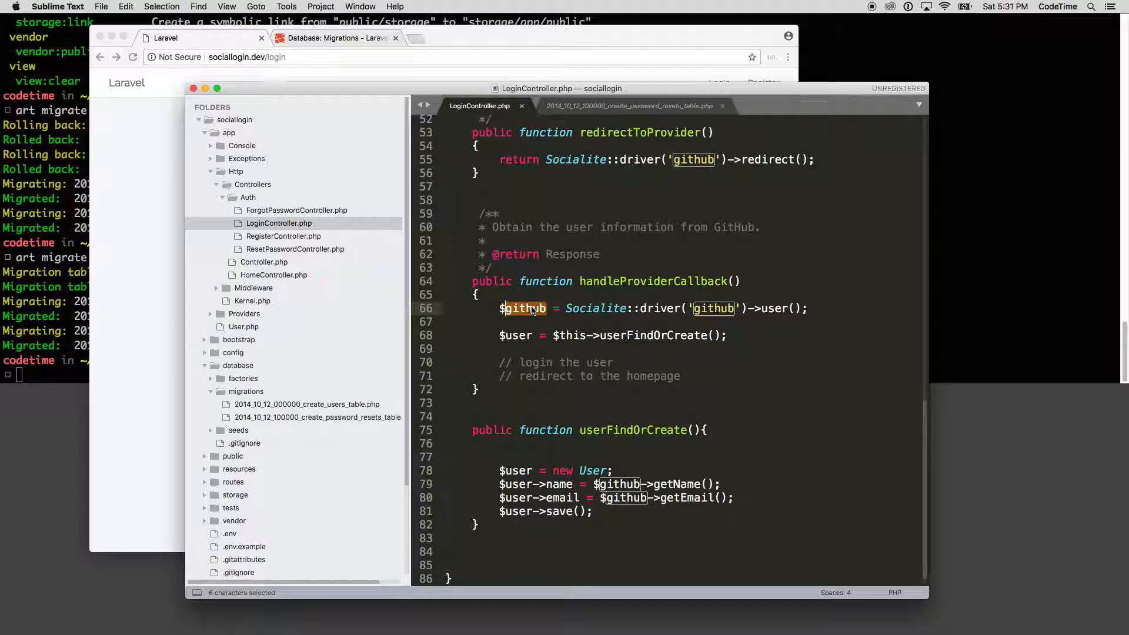
click(546, 308)
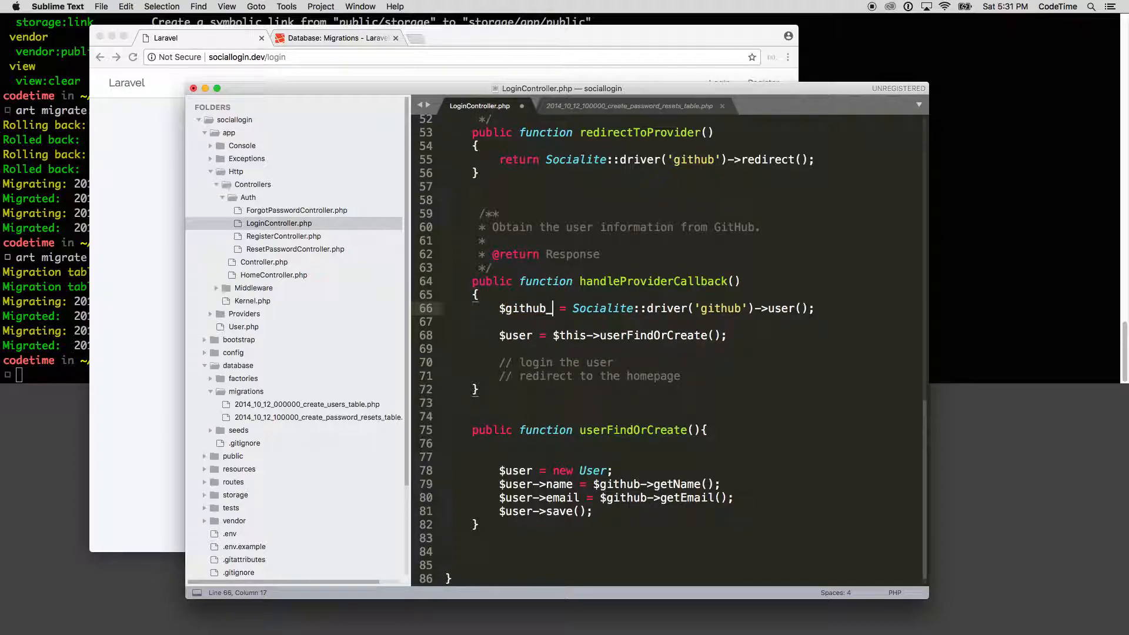
text(_user)
key(super+s)
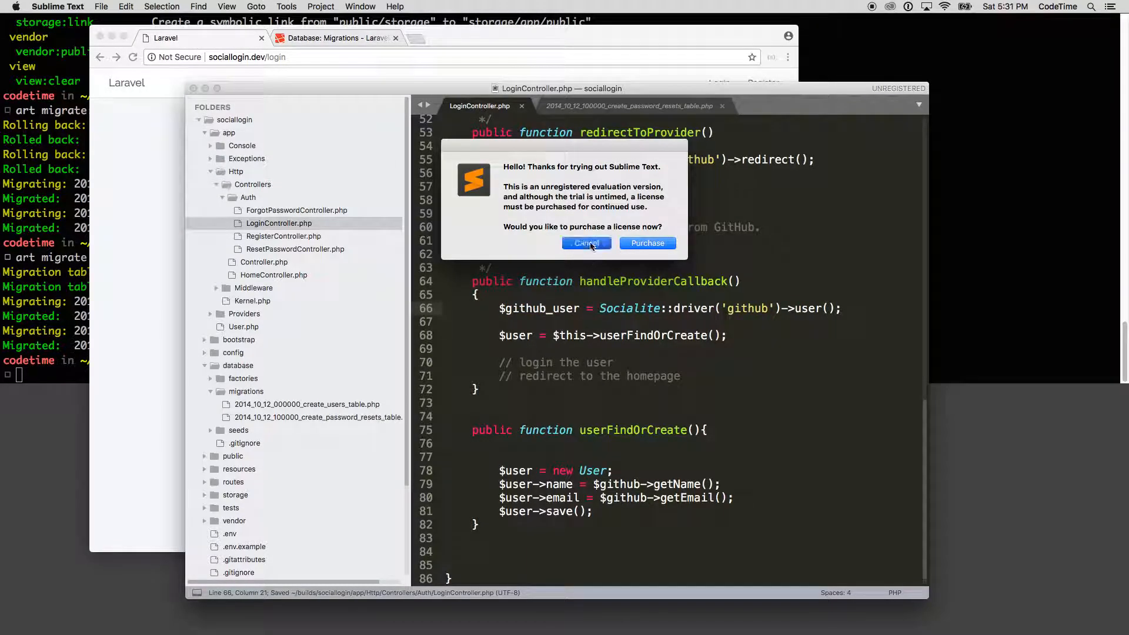
key(Escape)
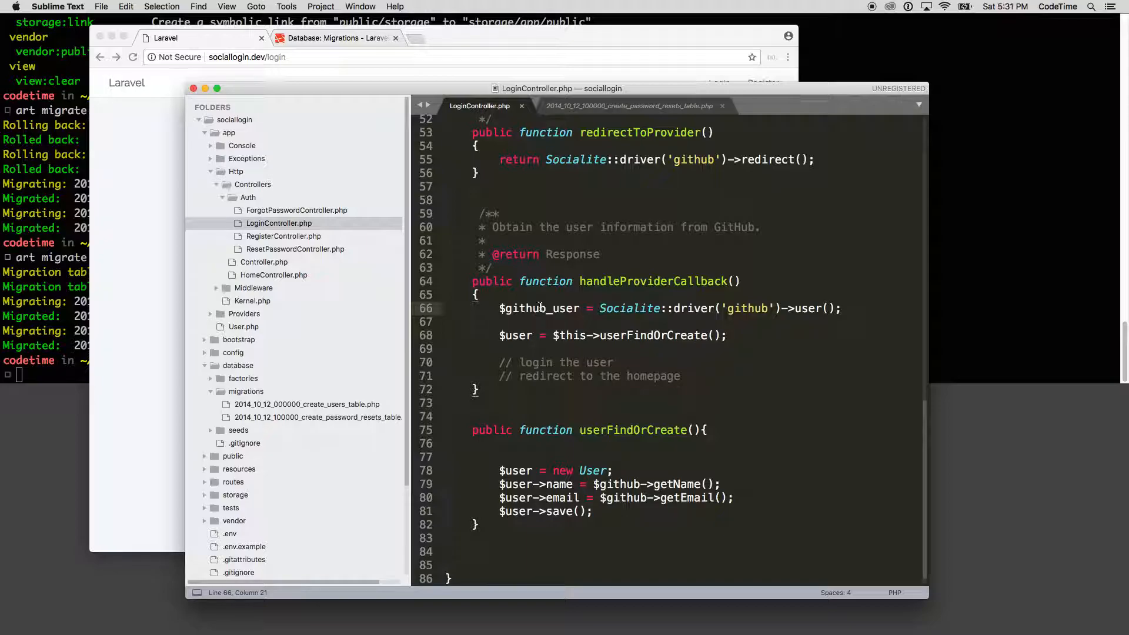
key(super+d)
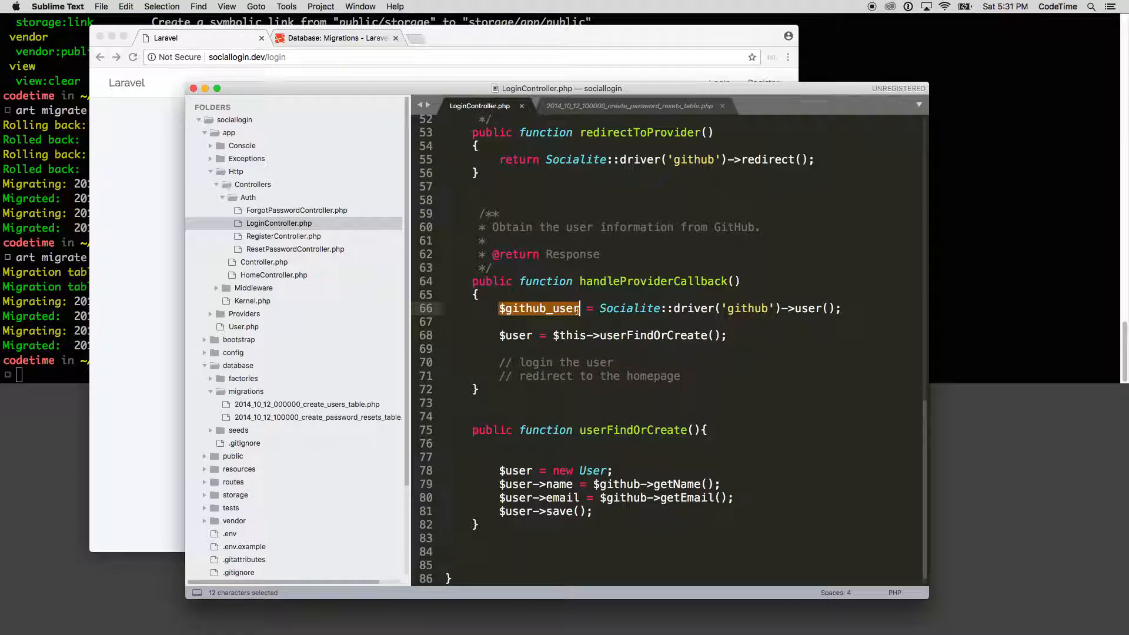
key(super+c)
click(722, 336)
key(super+v)
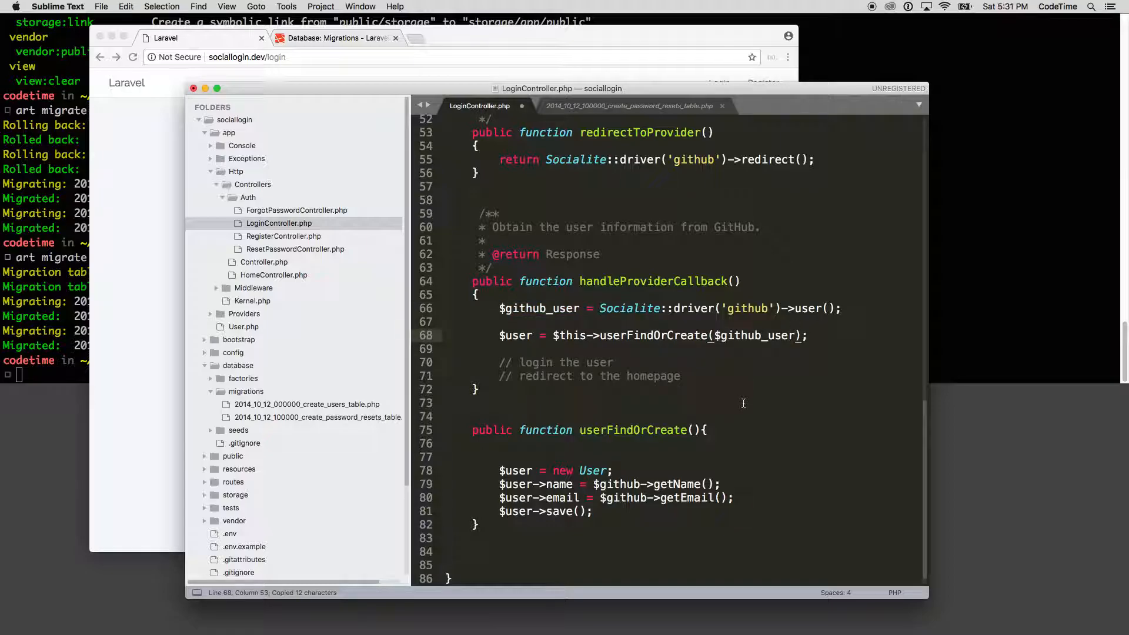
key(super+s)
Step: Add $github_user as userFindOrCreate's parameter and start a line atop its body
drag(715, 335, 794, 336)
key(super+c)
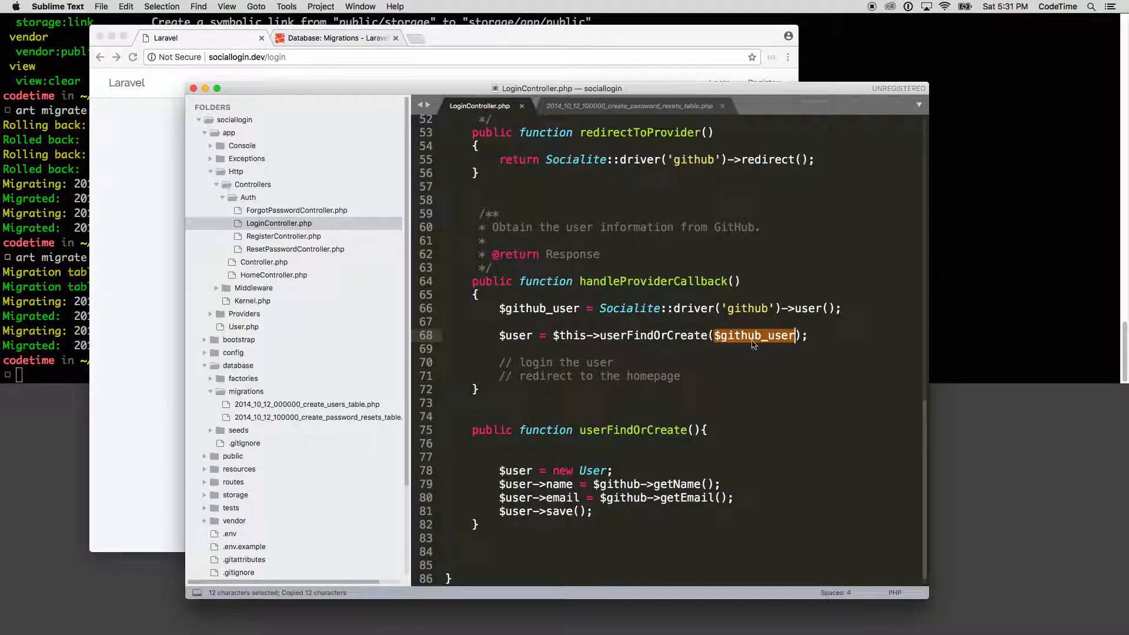
click(696, 430)
key(super+v)
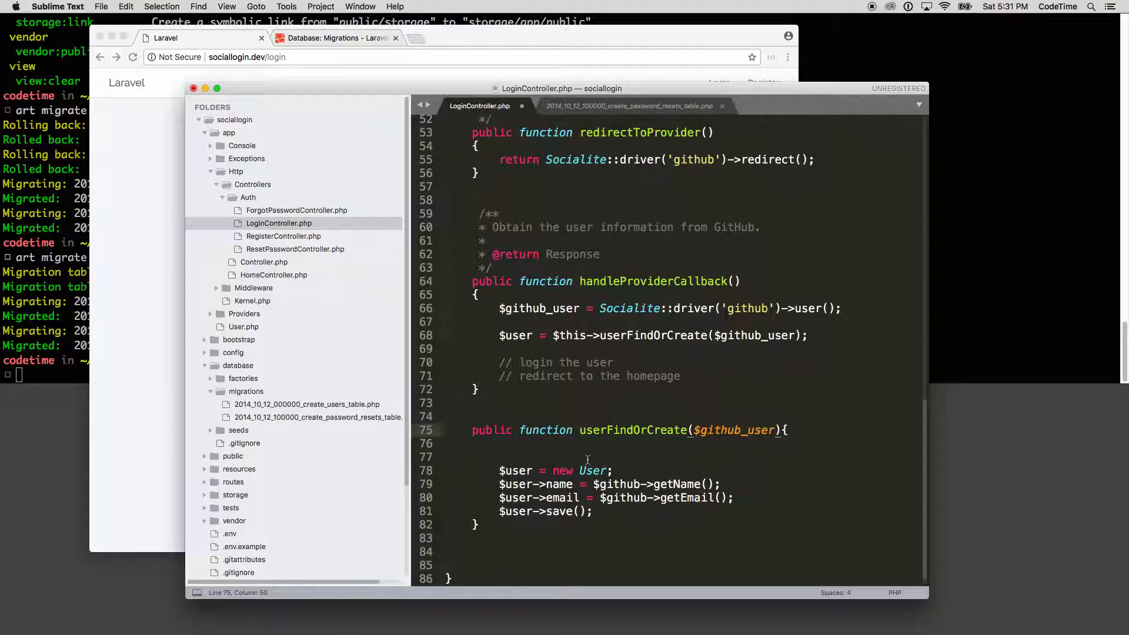
click(692, 450)
Step: Write $user = User::where('provider_id', ...) copying the column name from the users migration
key(Return)
key(Tab)
text(user)
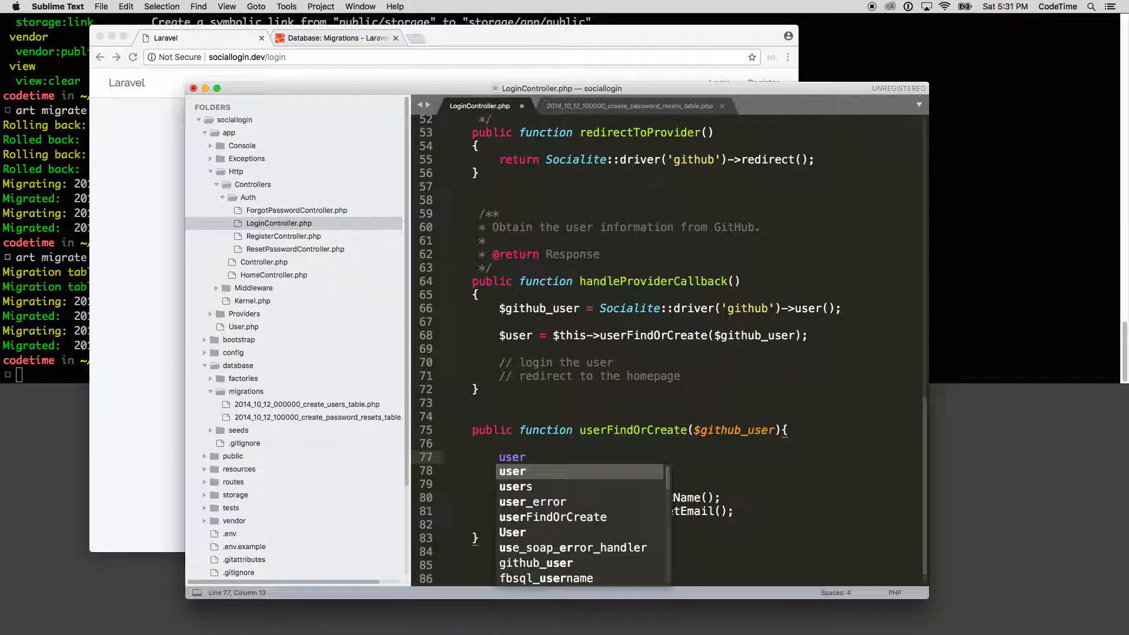
key(BackSpace)
key(BackSpace)
key(BackSpace)
text($user)
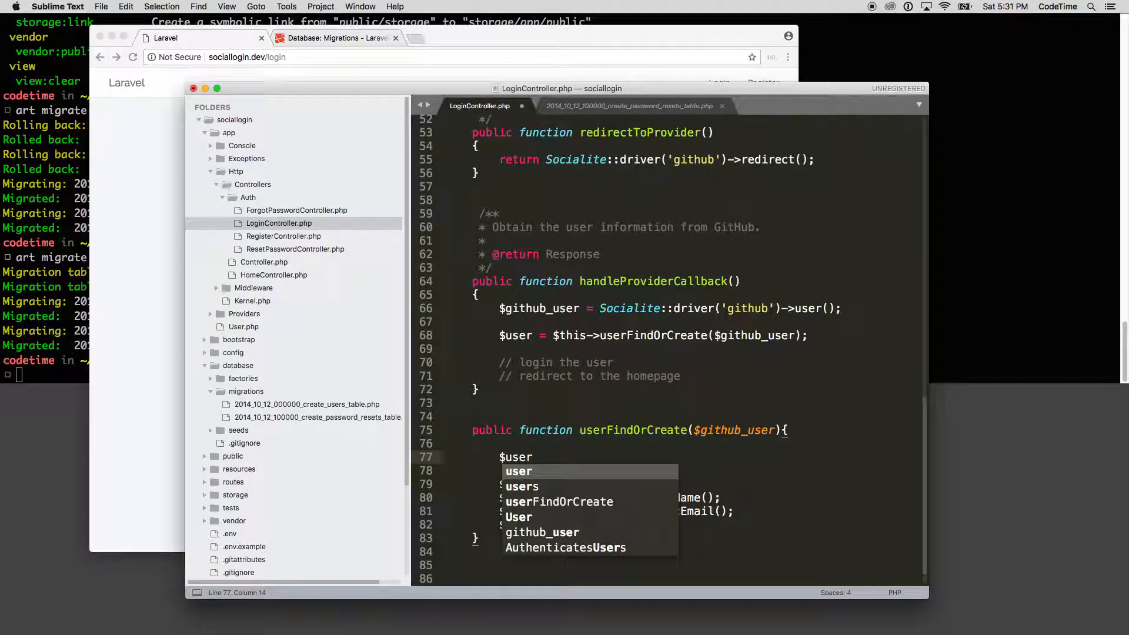
text( = User::)
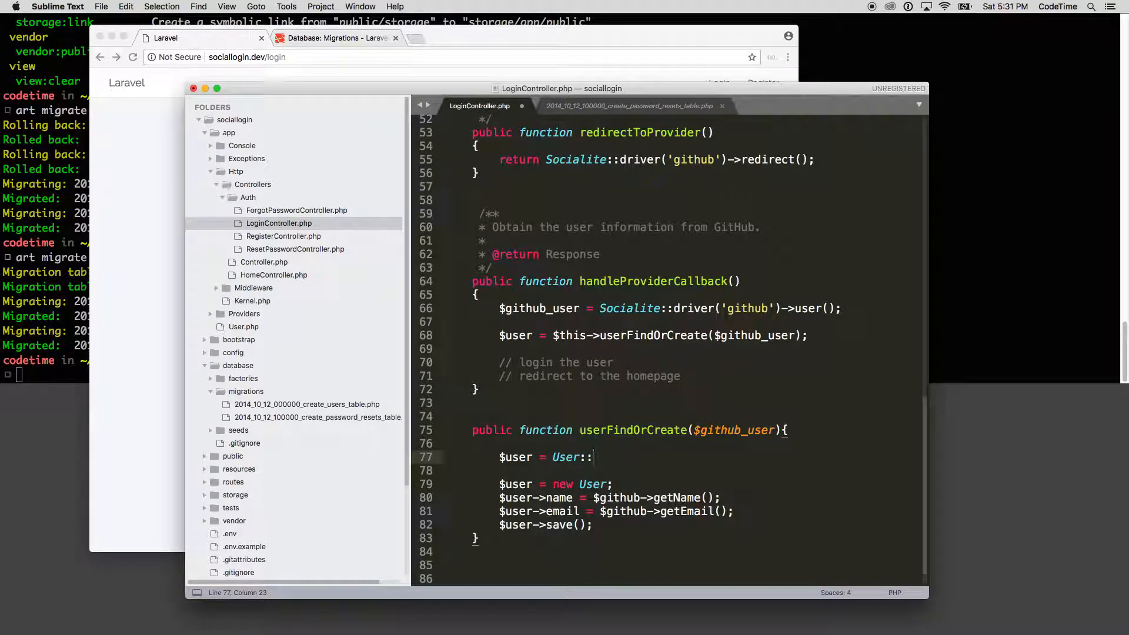
text(where()
key(Left)
text(')
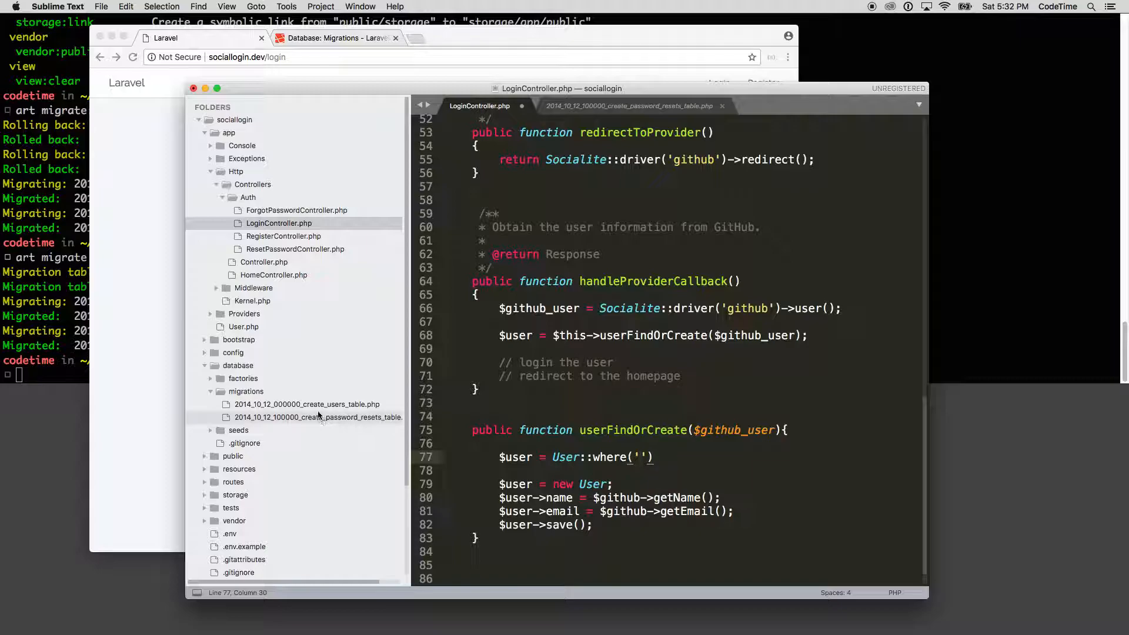
click(307, 405)
double_click(660, 392)
key(super+c)
click(479, 106)
key(super+v)
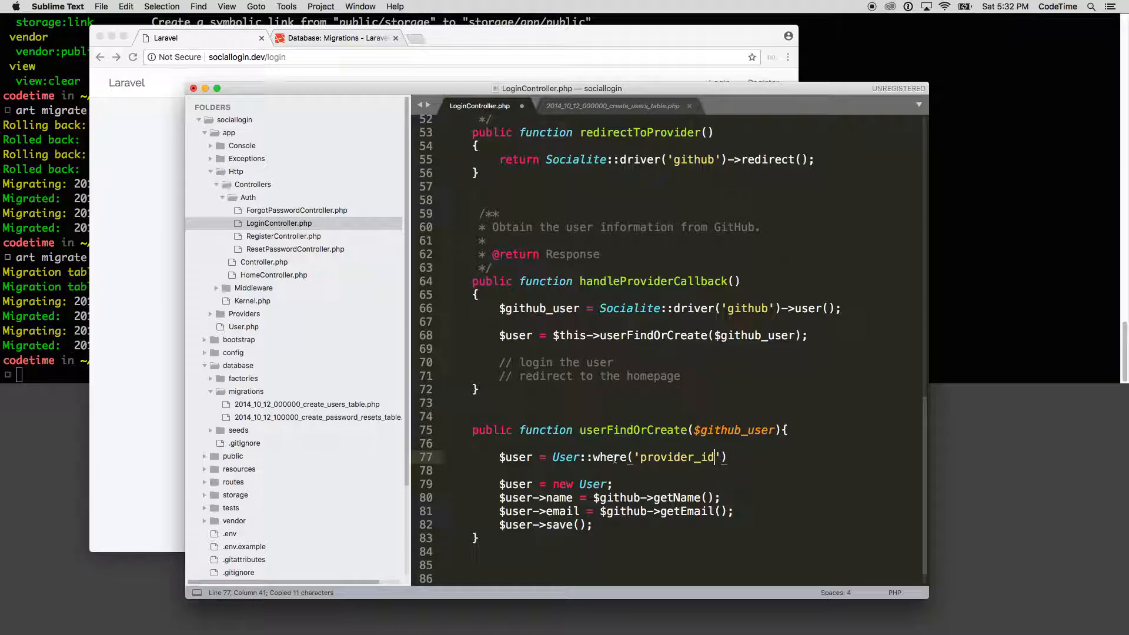
key(Right)
text(,)
Step: Complete the lookup as where('provider_id', $github_user->id)->first(); and save
drag(694, 430, 776, 430)
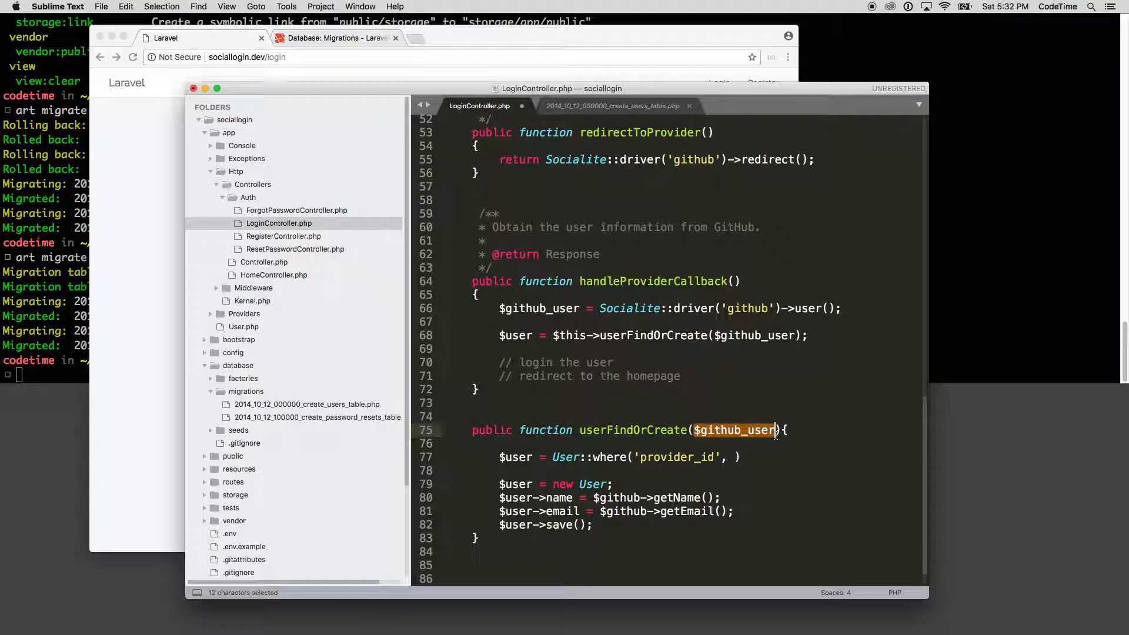
key(super+c)
click(736, 457)
key(super+v)
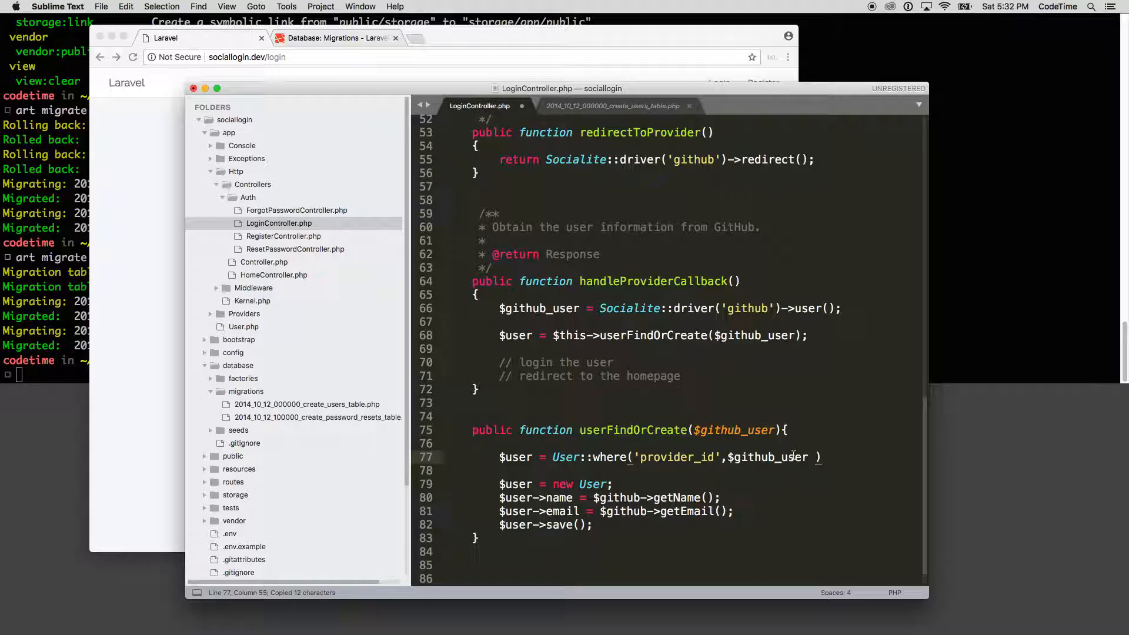
text(->id)
key(super+s)
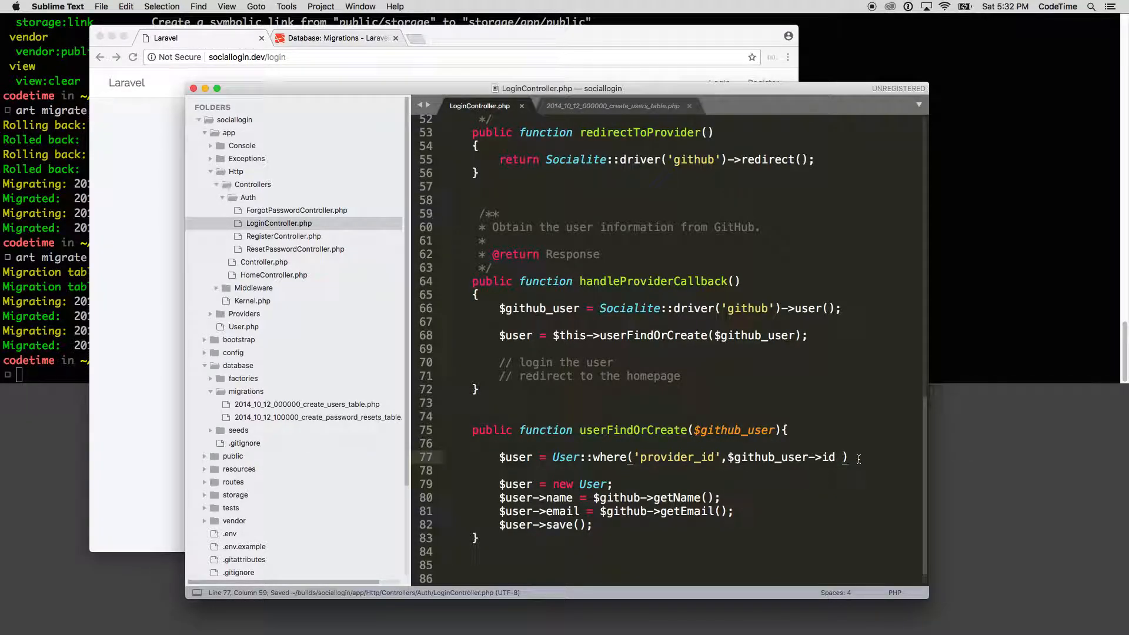
key(Delete)
key(Right)
text(->first)
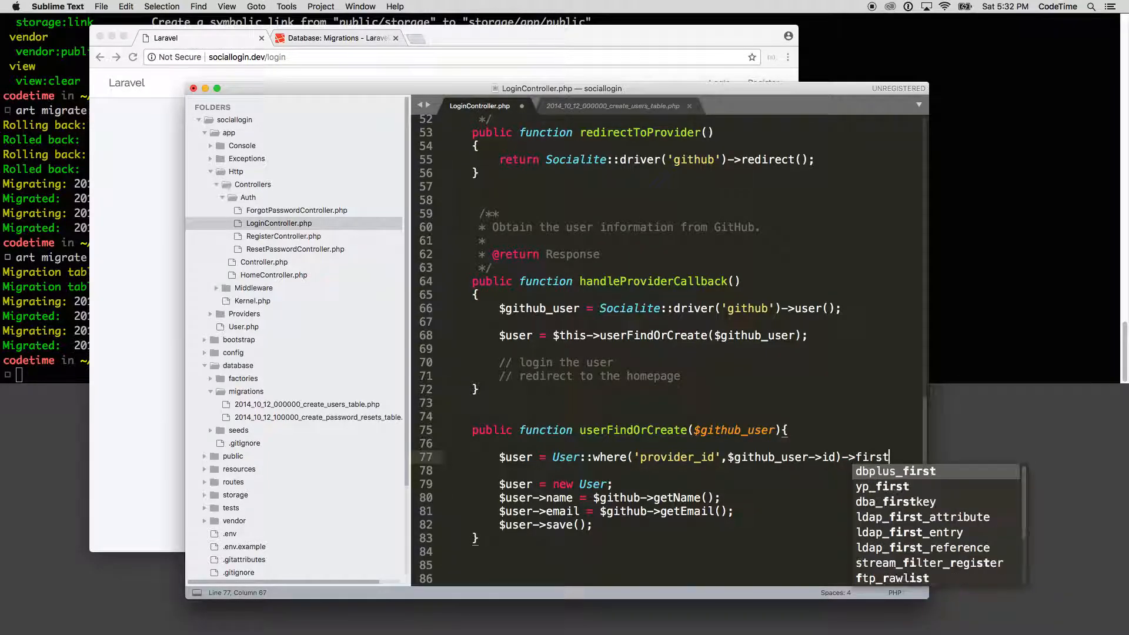
text(();)
key(super+s)
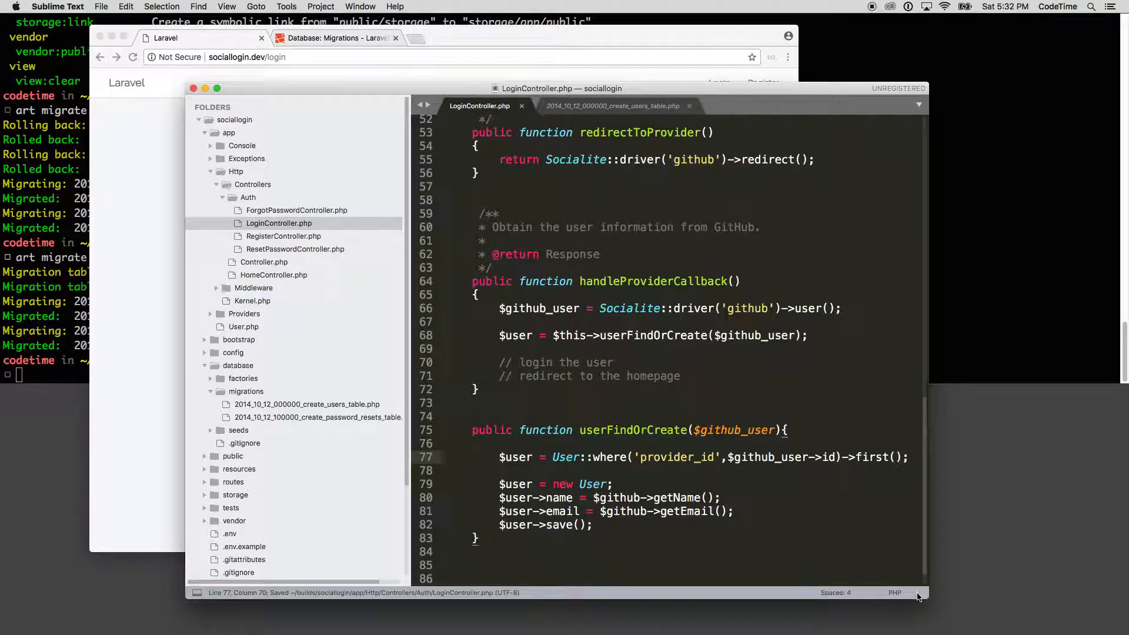
Step: Space the where() arguments and start the if(!$user) line above the creation code
drag(920, 598, 951, 610)
click(725, 457)
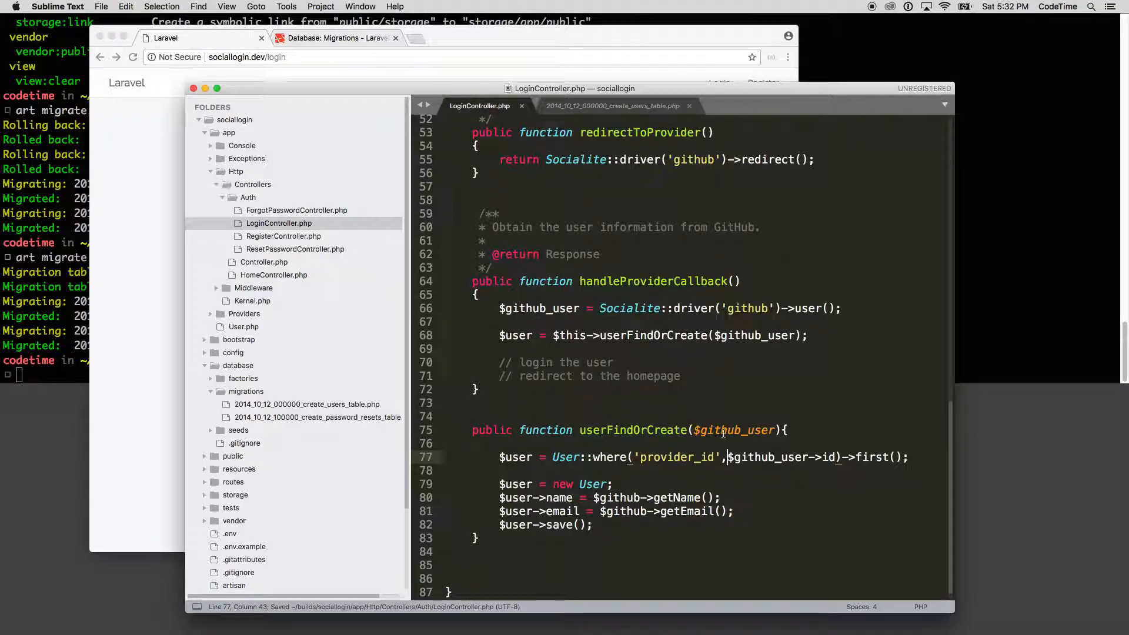
key(Down)
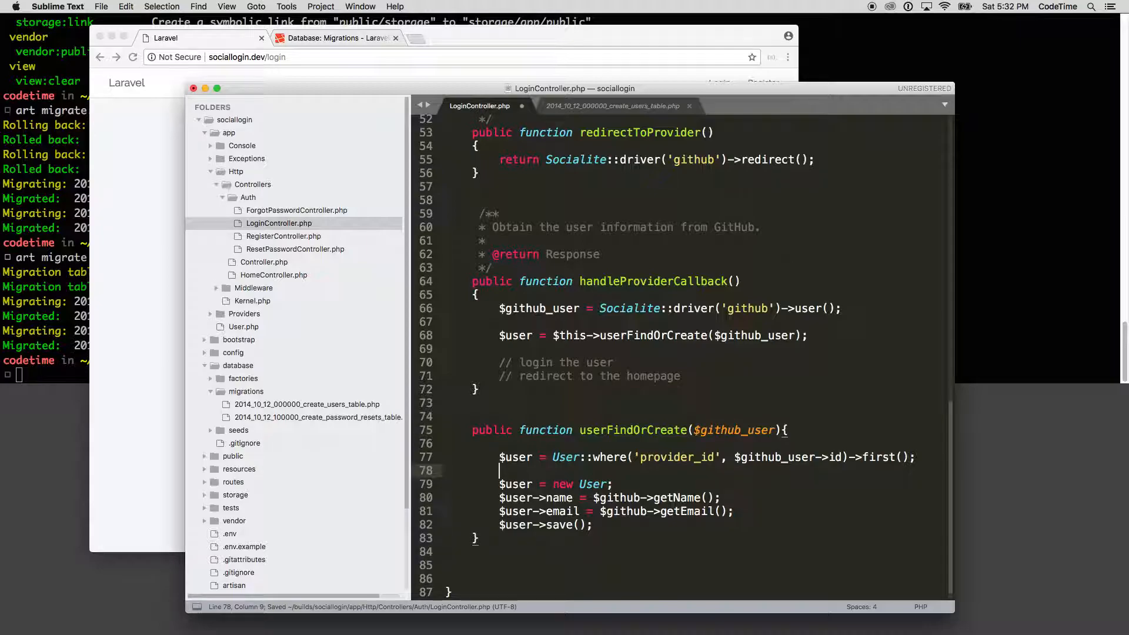
key(Return)
text(if()
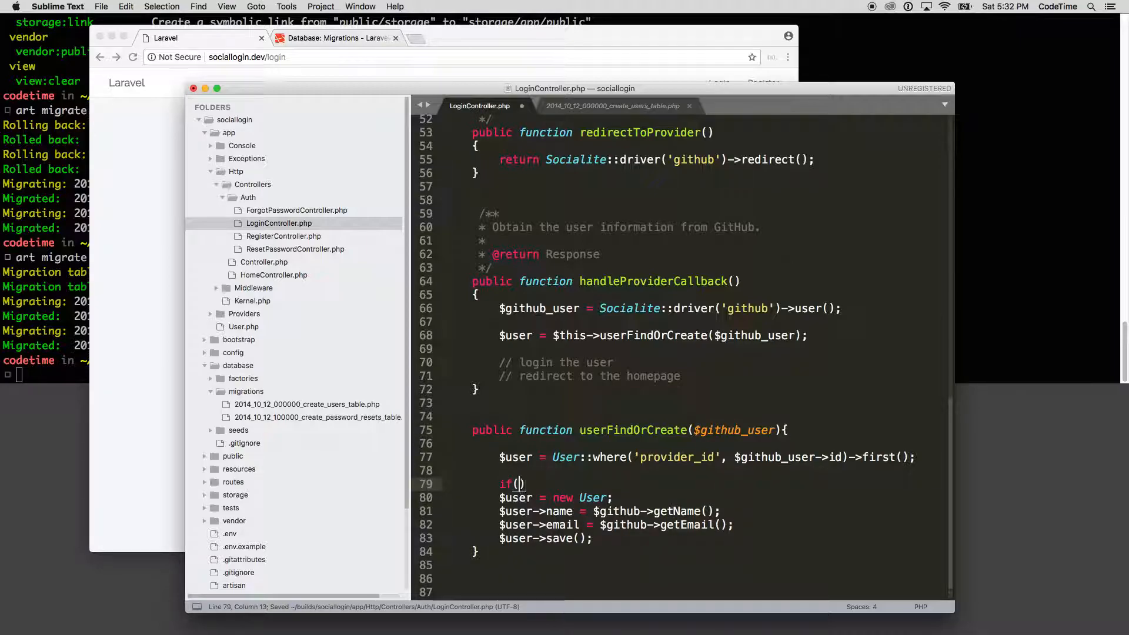
text( $user))
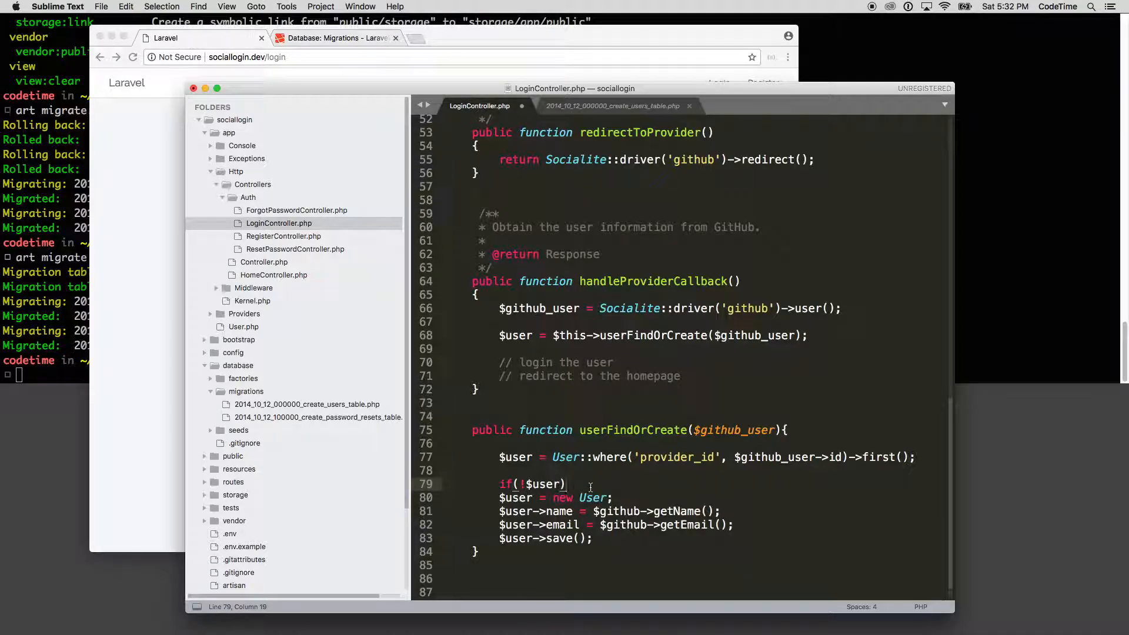
text({)
Step: Close the if(!$user){ } block around the user-creation lines, indent them and save
click(608, 538)
key(Return)
text(})
key(Tab)
drag(499, 498, 593, 538)
key(Tab)
click(596, 456)
key(super+s)
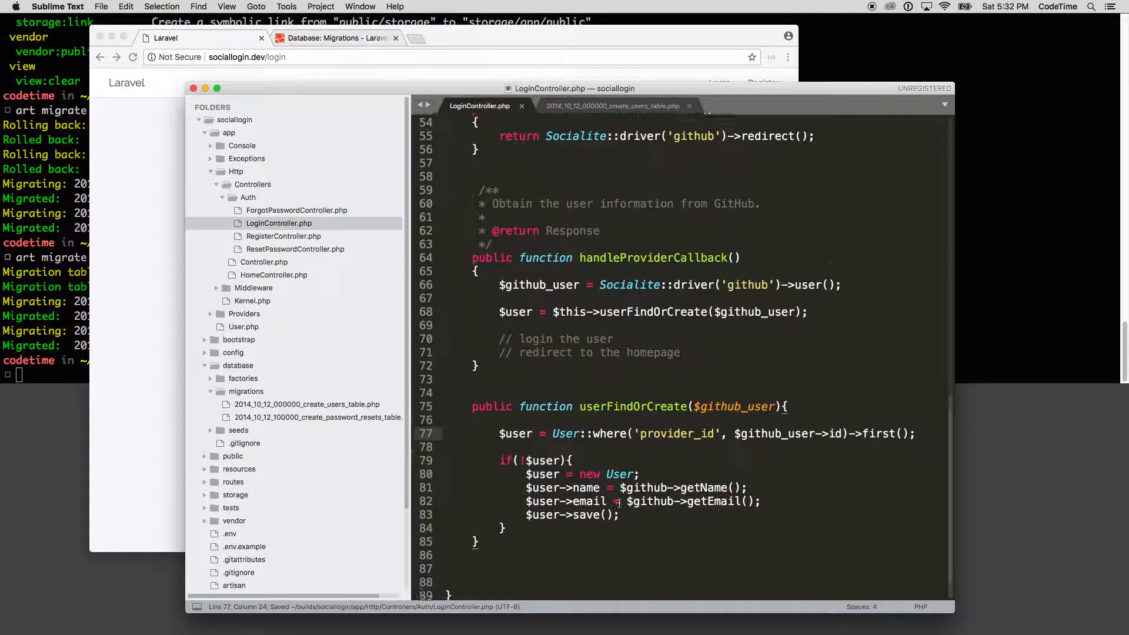
scroll(664, 450, down, 3)
Step: Duplicate the email line as a provider_id assignment and save
triple_click(540, 483)
key(super+c)
click(761, 484)
key(Return)
key(super+v)
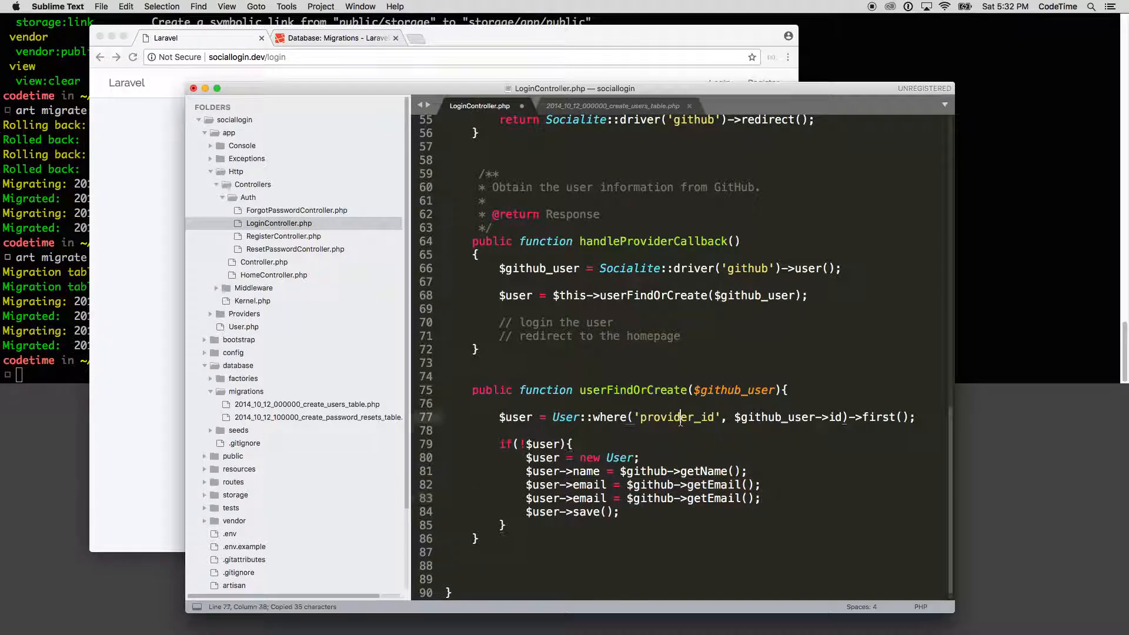
double_click(677, 418)
key(super+c)
double_click(589, 498)
key(super+v)
key(super+s)
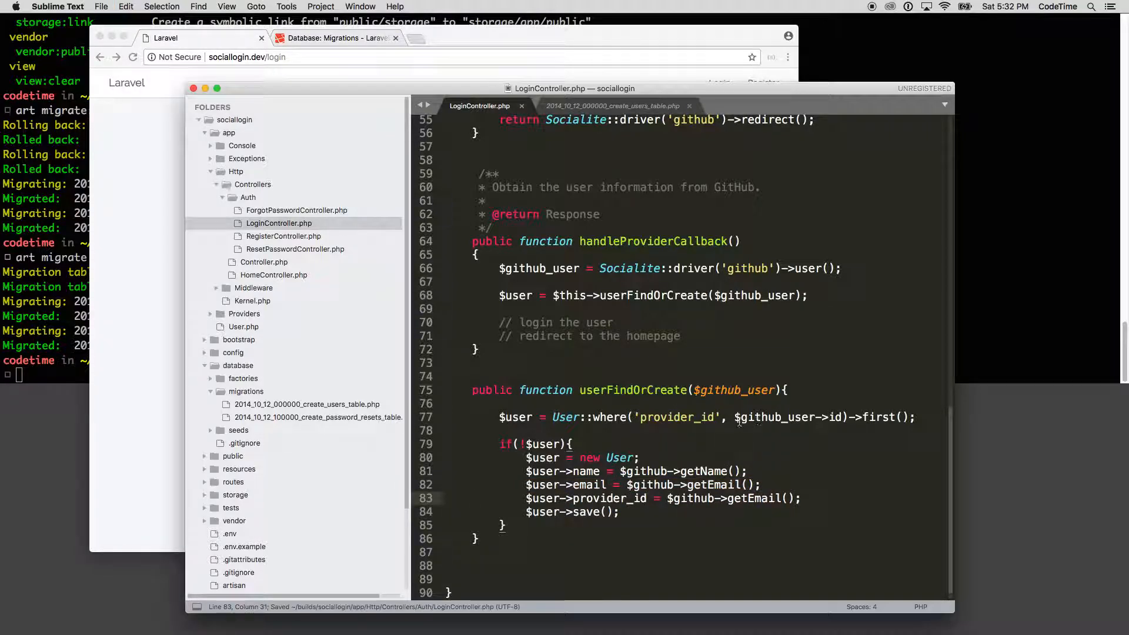
Step: Try pasting $github_user->id as the provider_id value, then undo it
drag(734, 417, 844, 417)
key(super+c)
drag(668, 498, 798, 499)
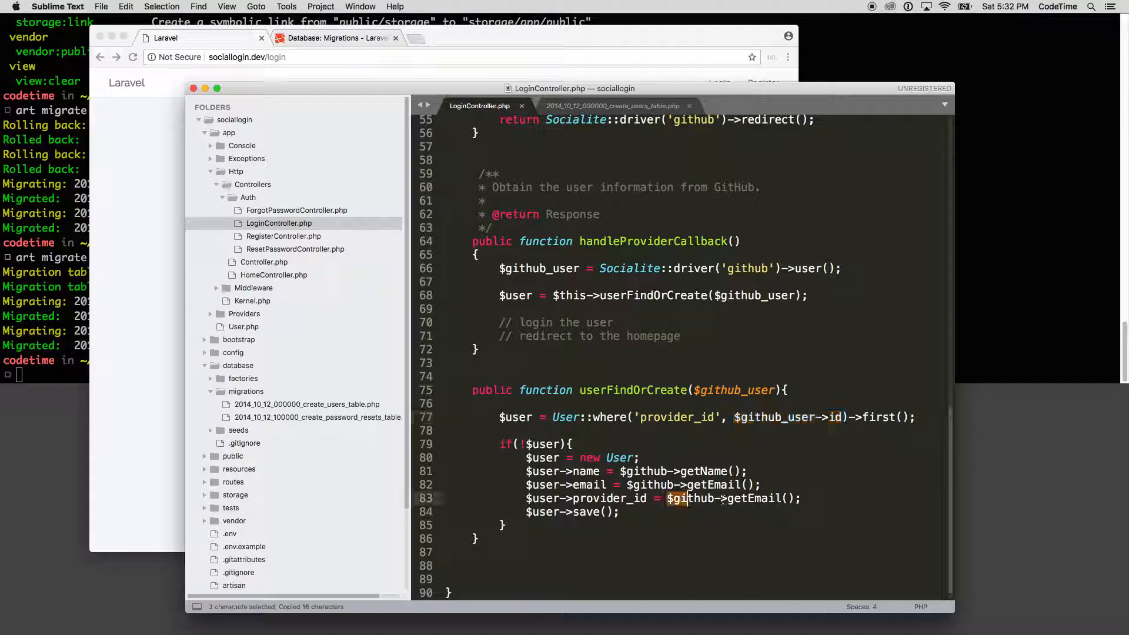
key(super+v)
key(super+s)
key(super+z)
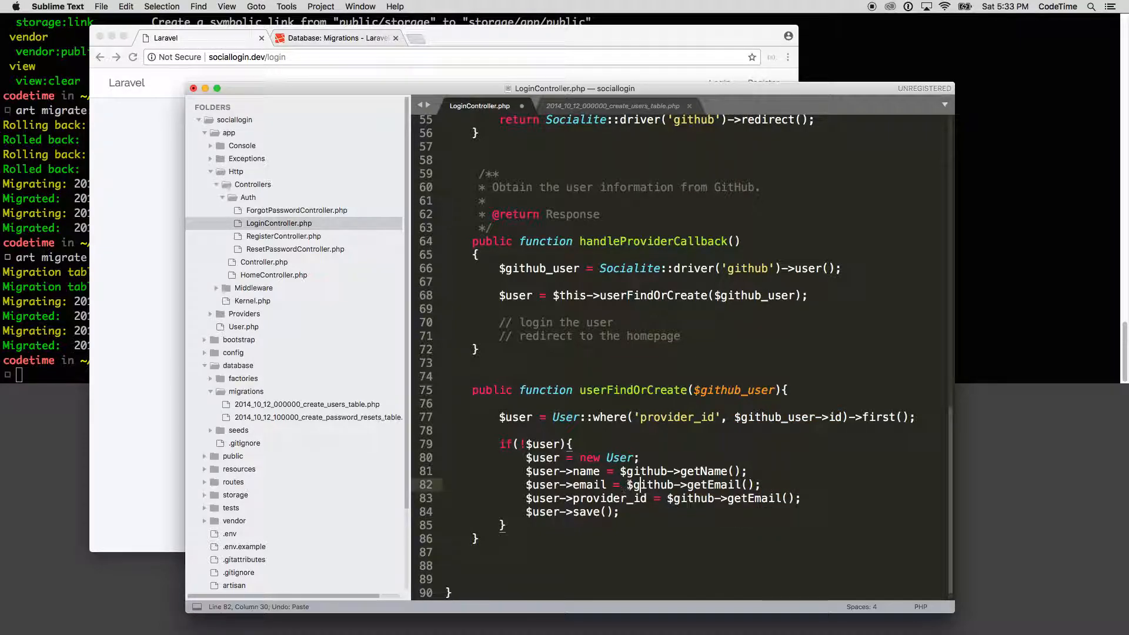
Step: Rename $github to $github_user on the name, email and provider_id lines and save
drag(627, 484, 688, 484)
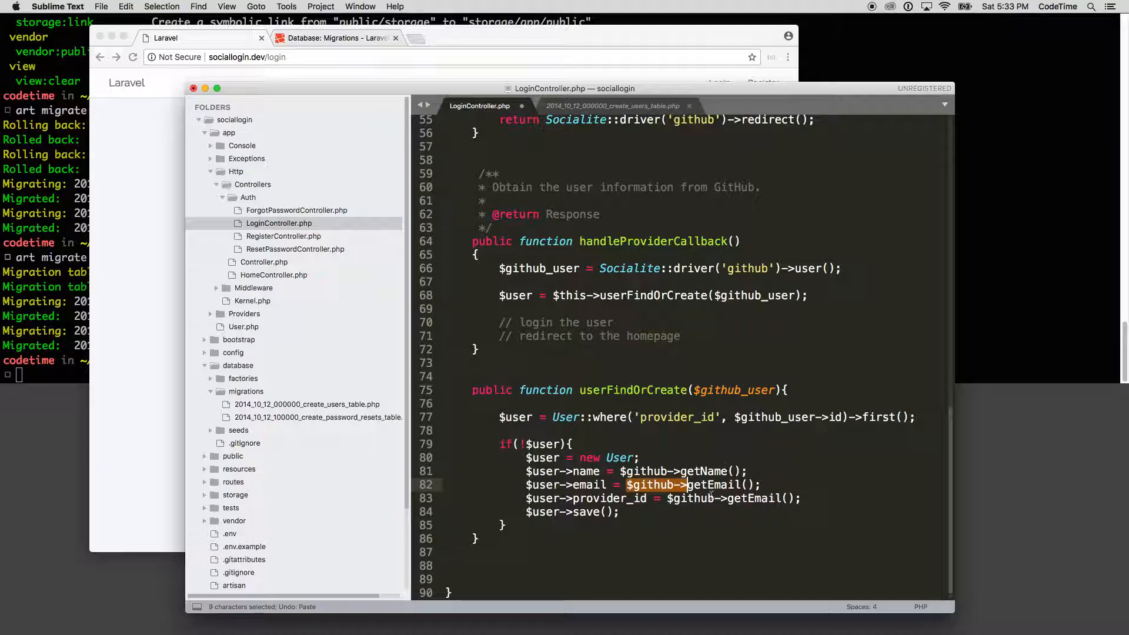
key(super+c)
double_click(714, 389)
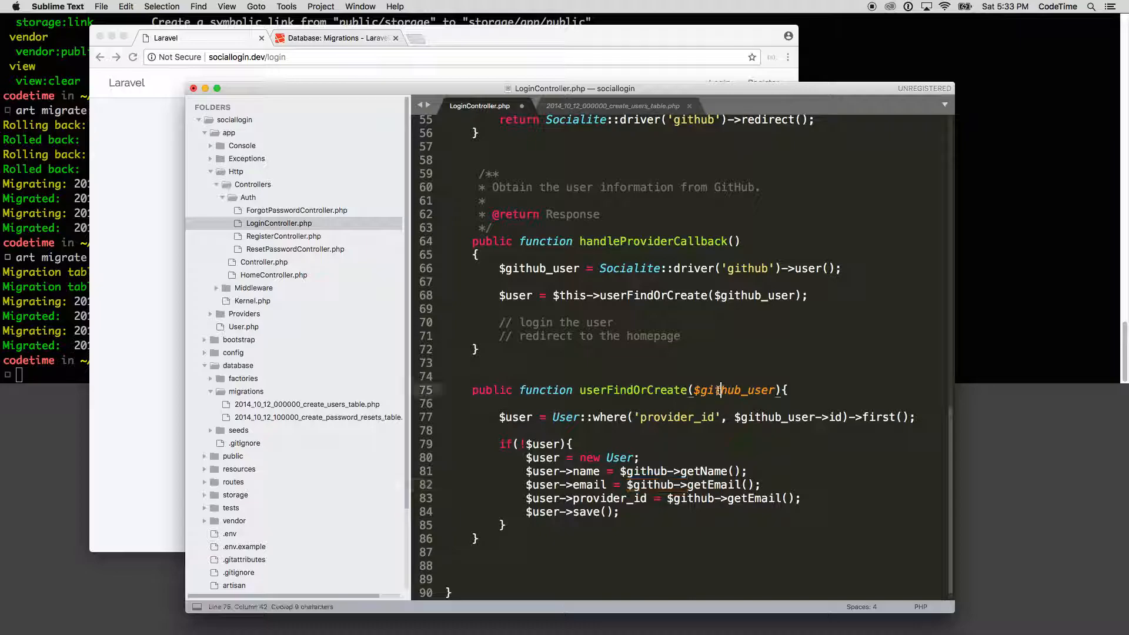
double_click(650, 471)
key(super+v)
double_click(655, 484)
key(super+v)
double_click(690, 498)
key(super+v)
key(super+s)
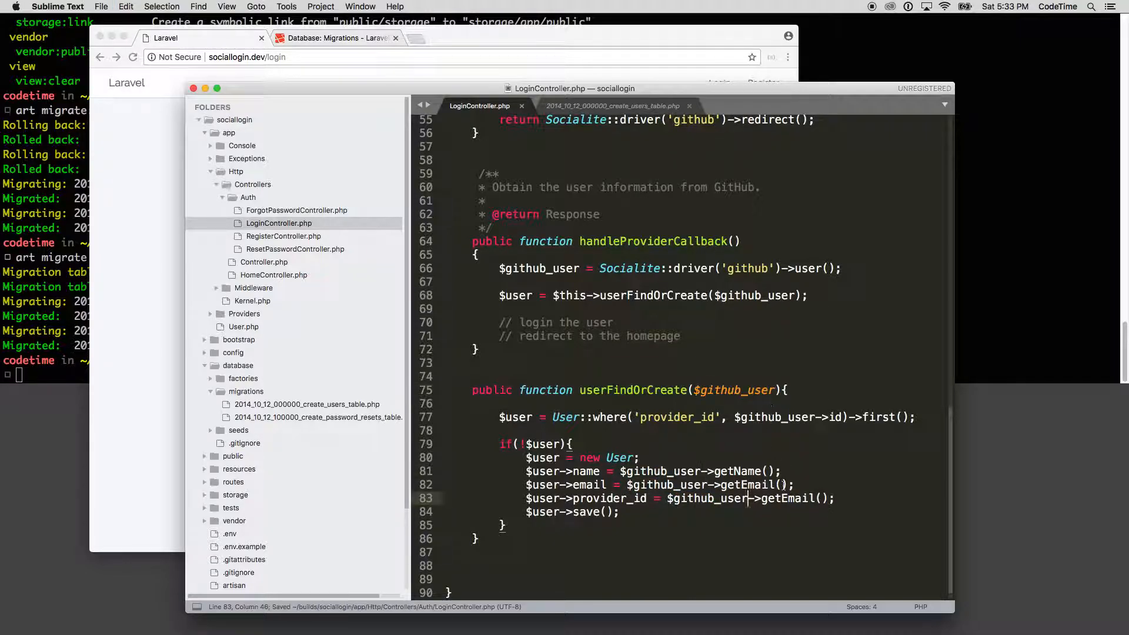
Step: Change the provider_id line to use $github_user->getid() and save
double_click(788, 498)
text(id)
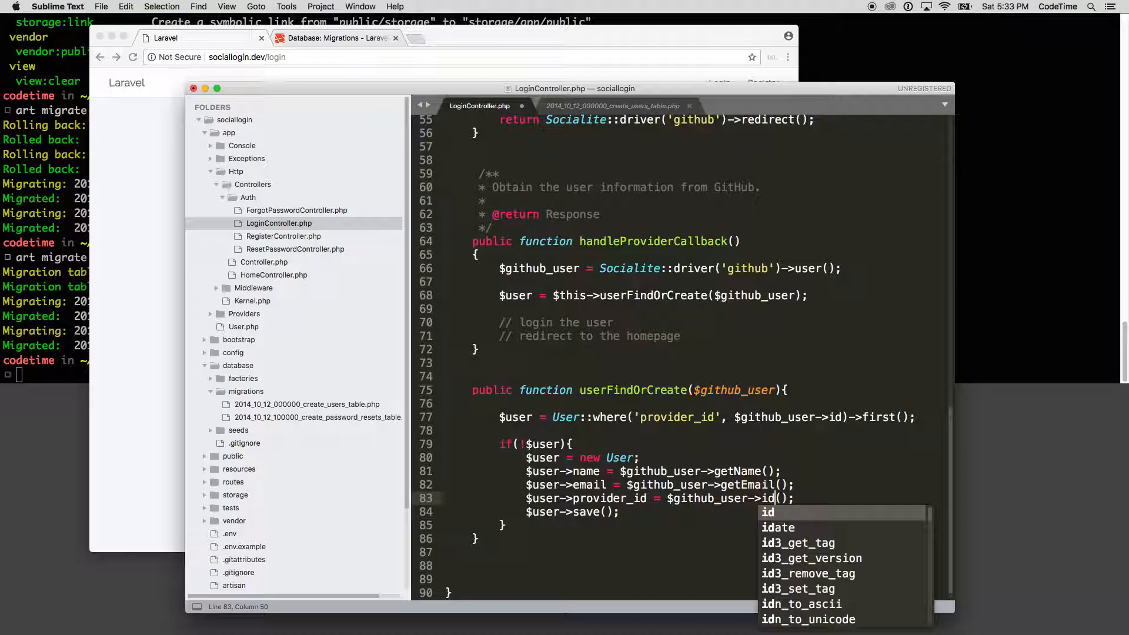
text(get)
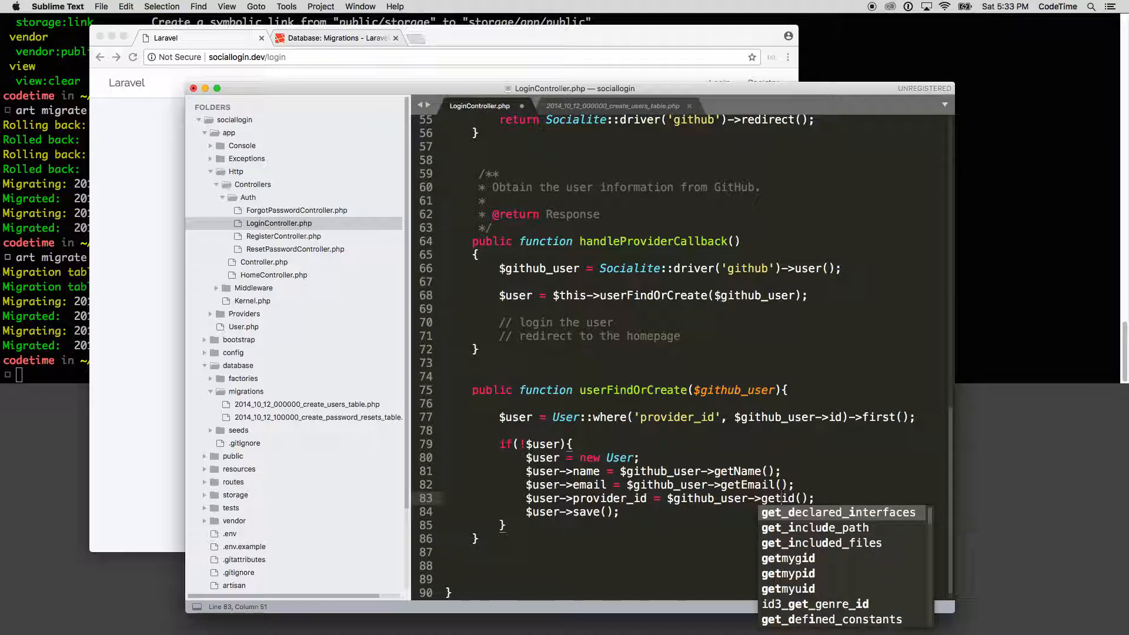
key(super+s)
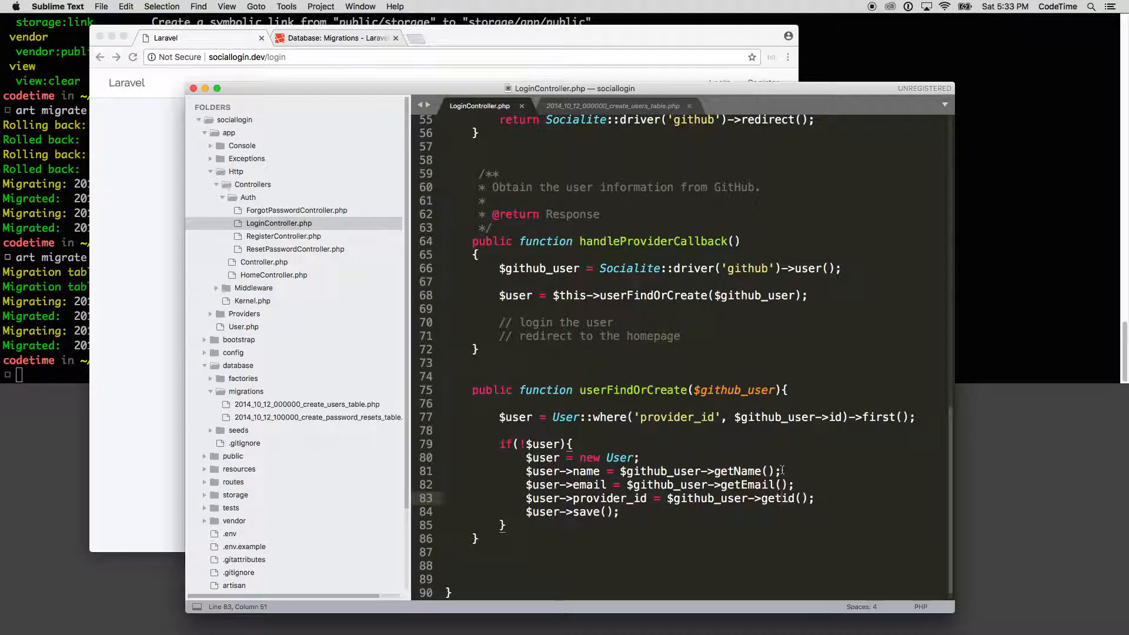
Step: Add print_r($github_user) at the top of userFindOrCreate and save
double_click(509, 417)
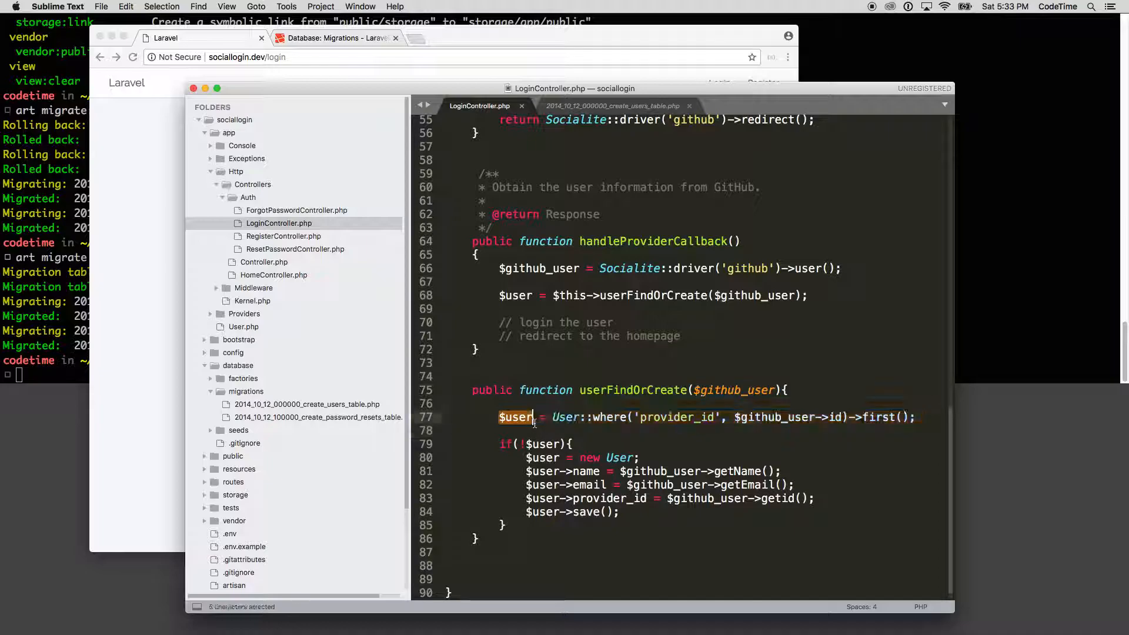
key(super+c)
drag(694, 390, 774, 390)
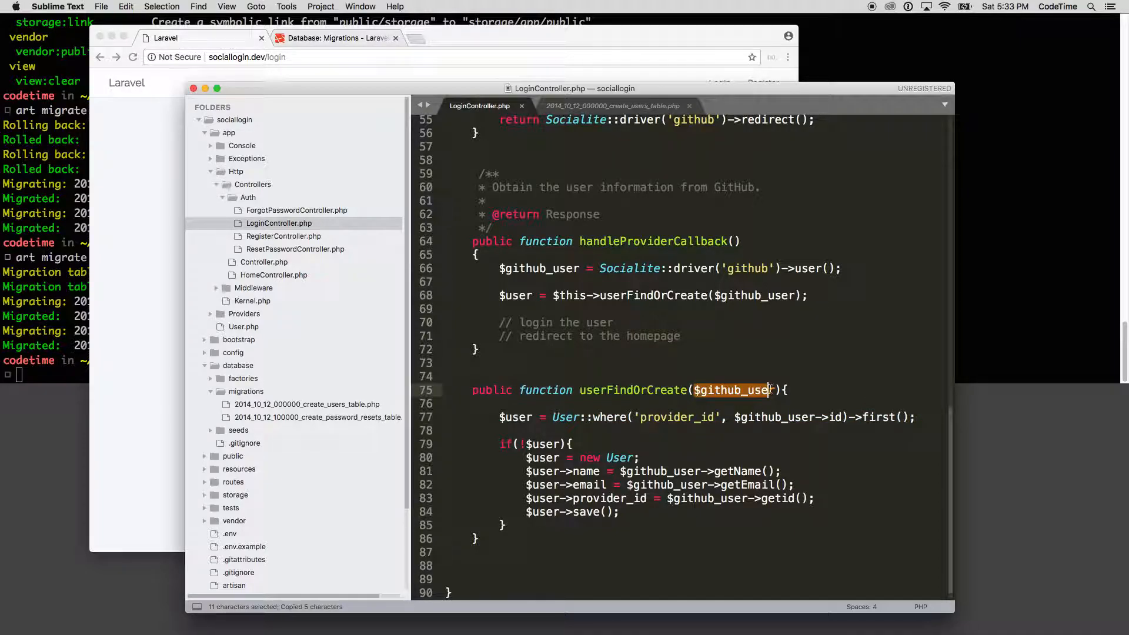
key(super+c)
click(806, 395)
key(Return)
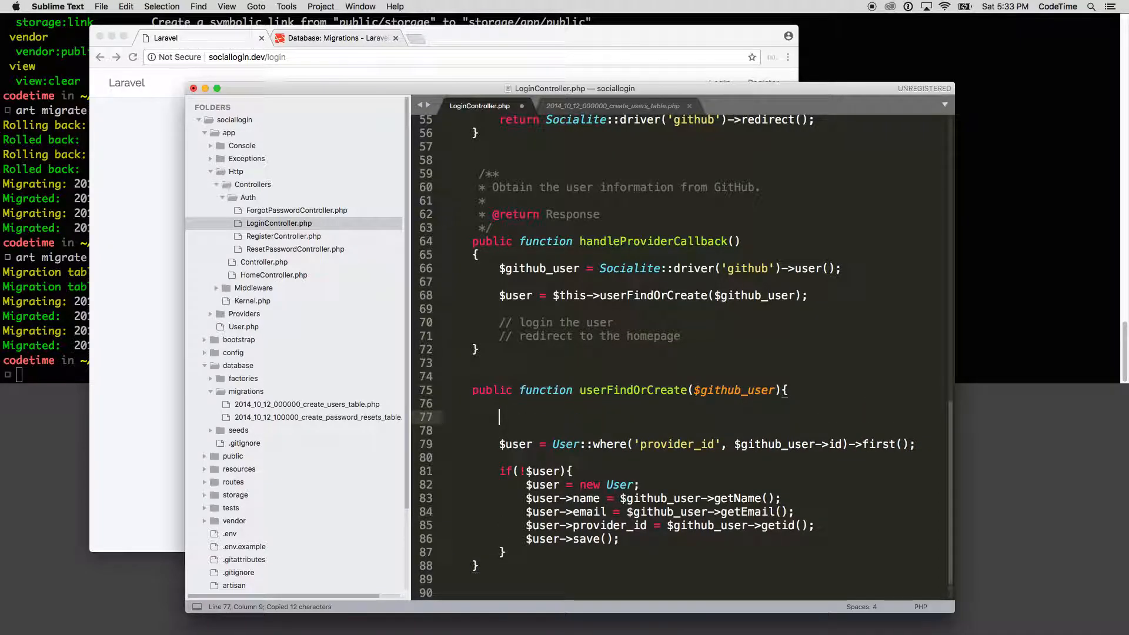
text(print_r()
key(super+v)
text();)
key(super+s)
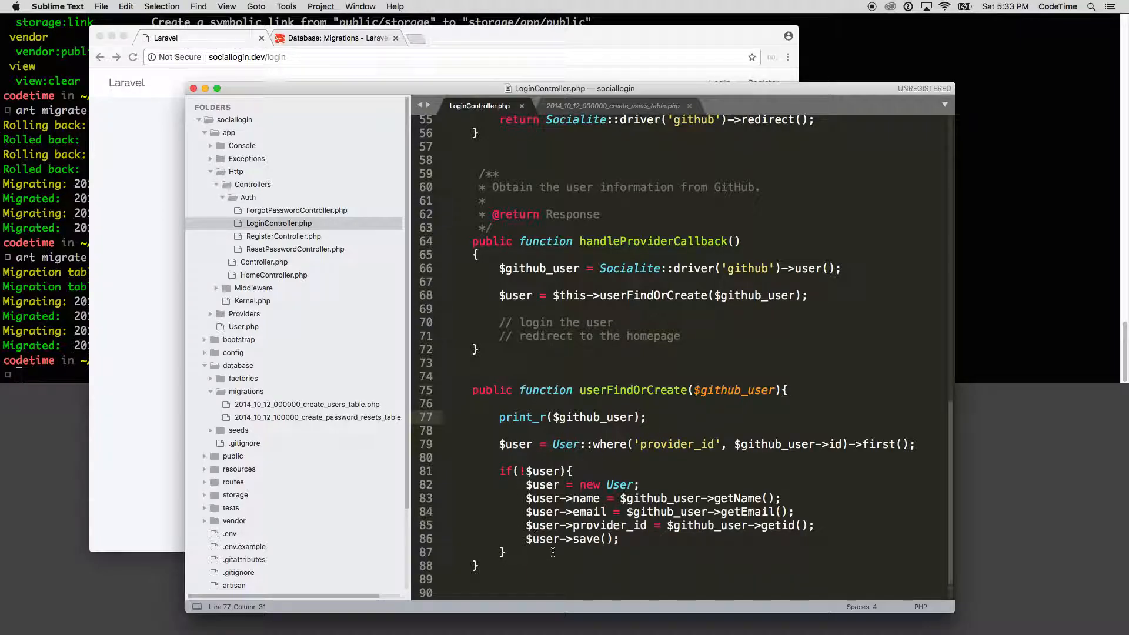
Step: Add return $user; after the if block and save
click(520, 549)
key(Return)
key(Return)
text(re)
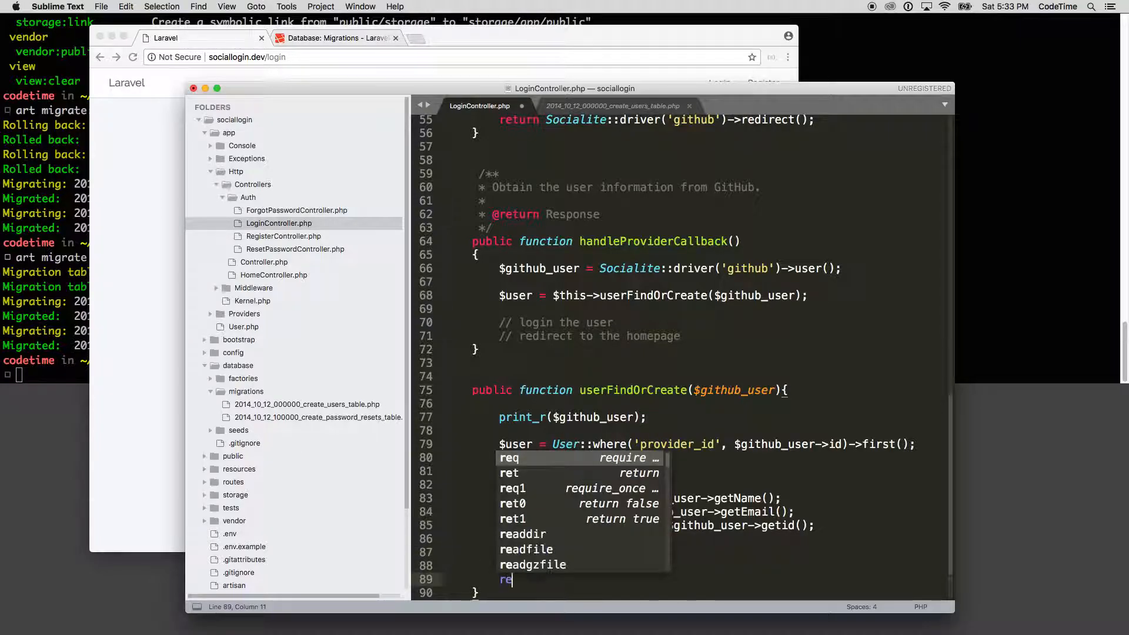
text(turn $)
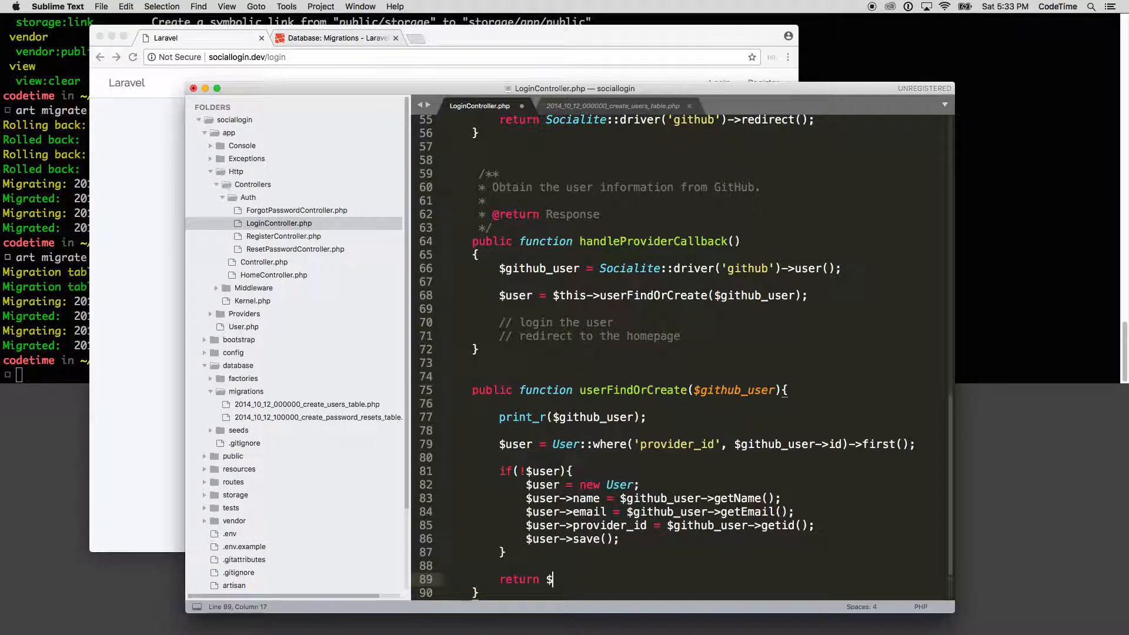
text(user;)
key(super+s)
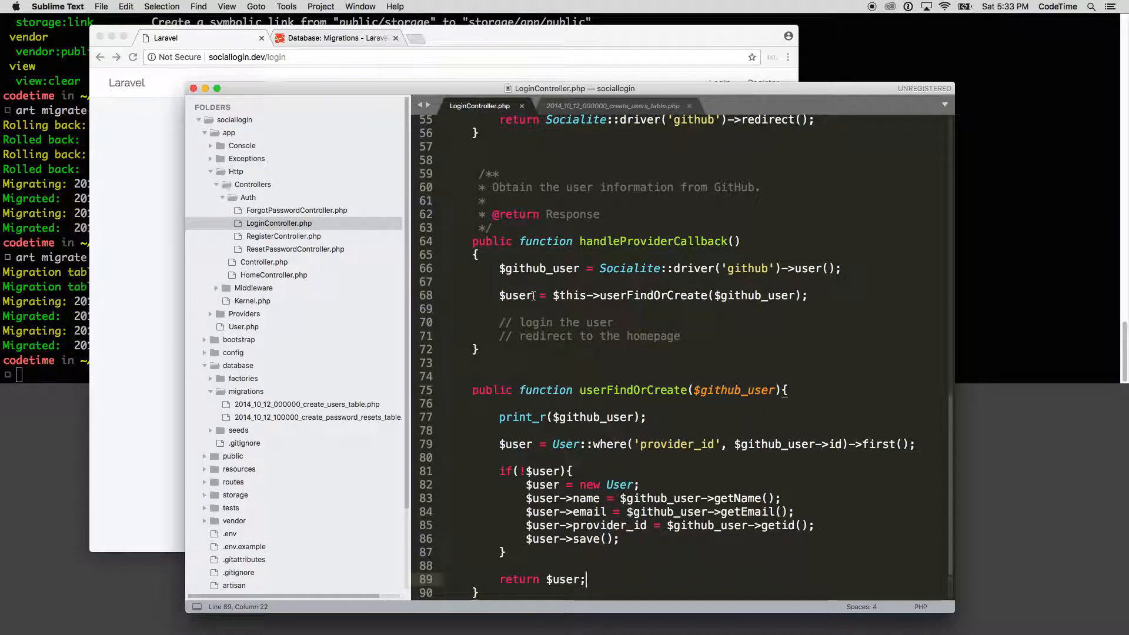
Step: Insert print_r($user); below the userFindOrCreate call in handleProviderCallback and save
drag(535, 297, 498, 295)
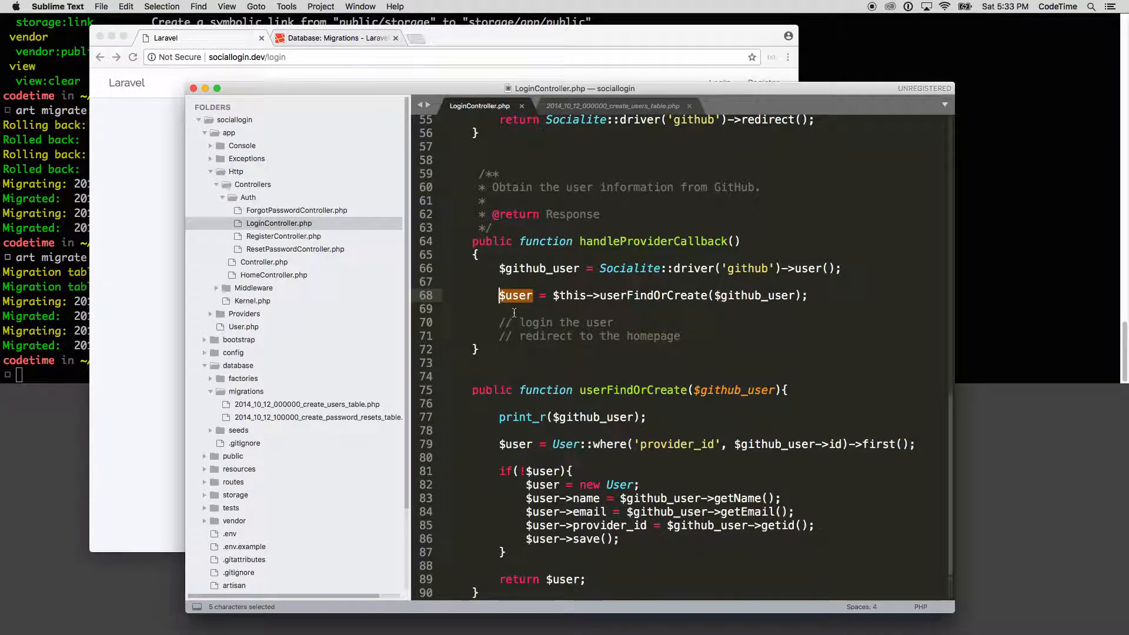
click(517, 311)
key(Return)
text(print)
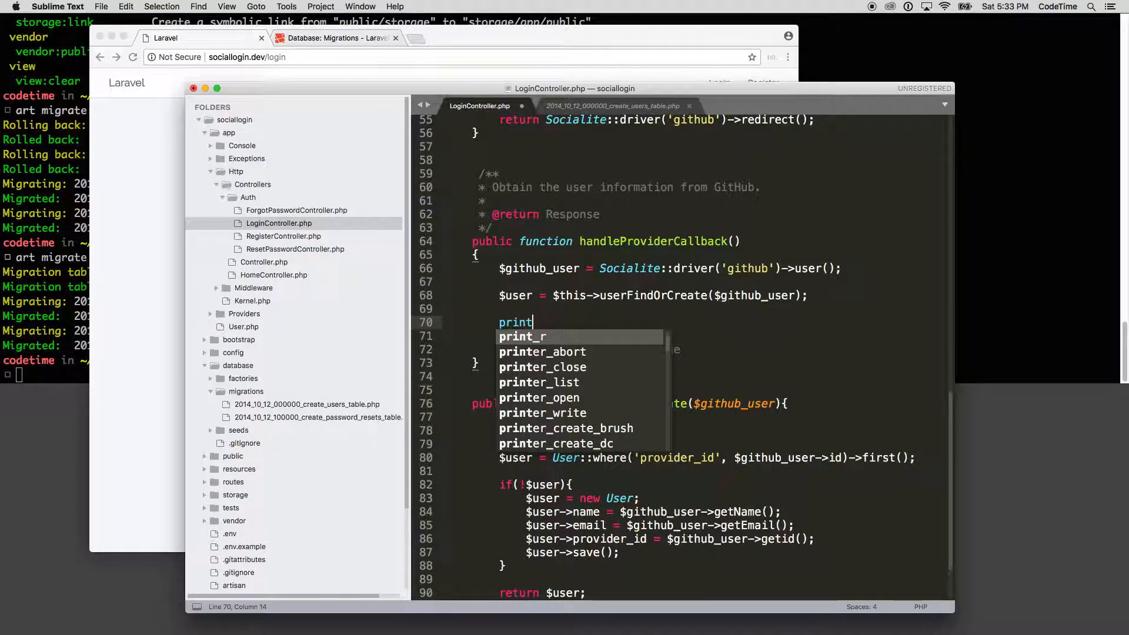
key(Tab)
text($github_user)
double_click(516, 295)
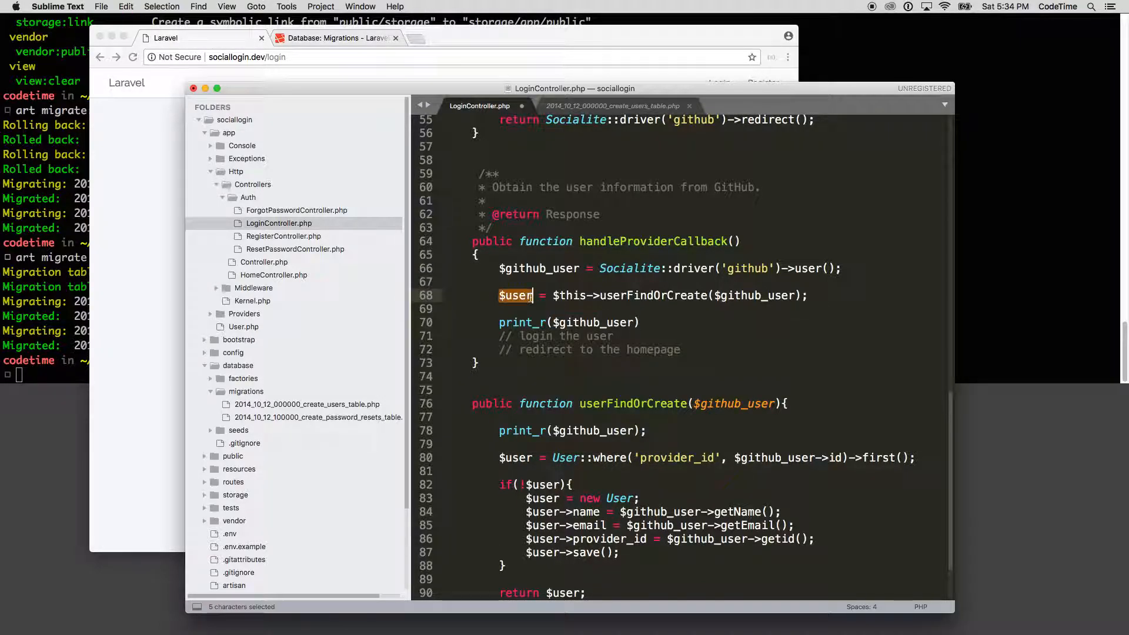
key(super+c)
drag(552, 322, 635, 324)
key(super+v)
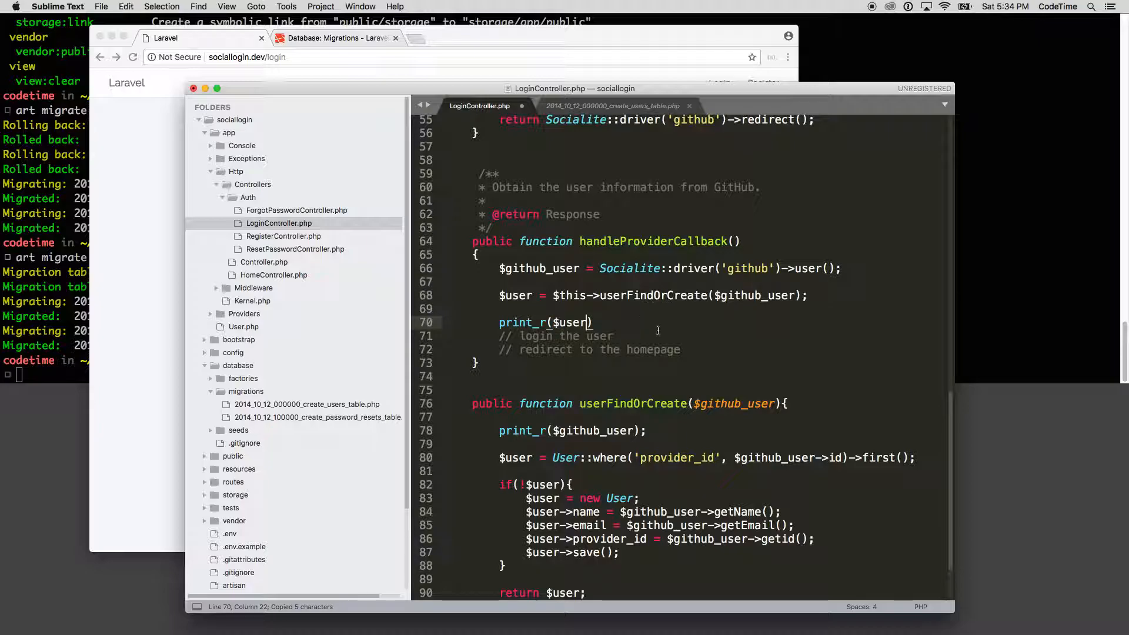
key(Right)
text(;)
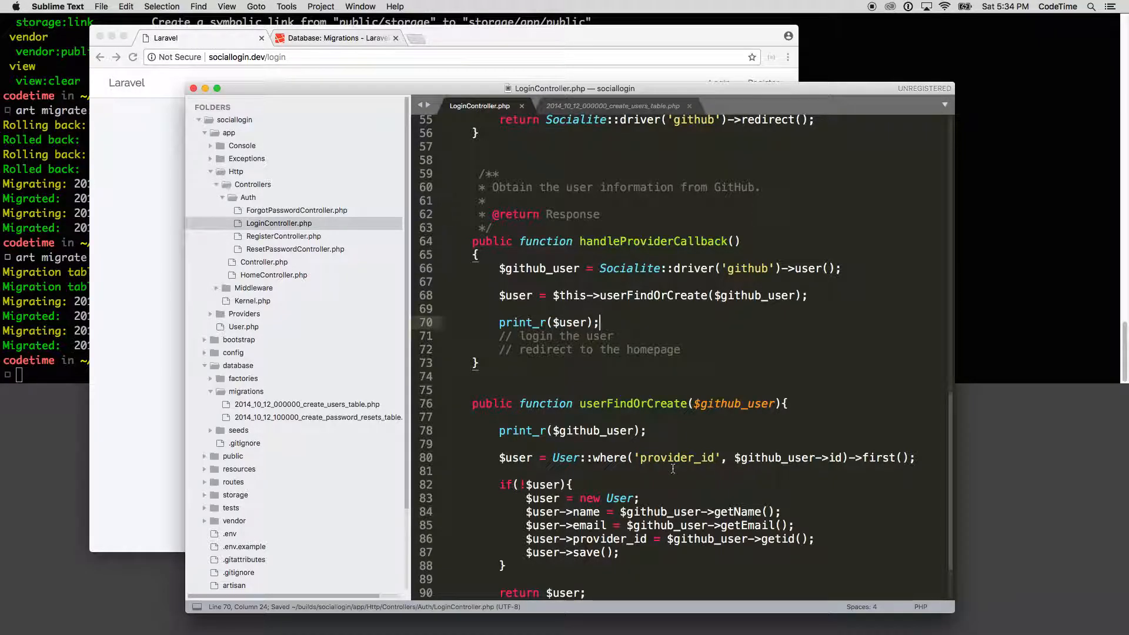
scroll(679, 353, down, 3)
key(super+s)
Step: Log in via GitHub in Chrome and inspect the printed token and id fields
click(152, 228)
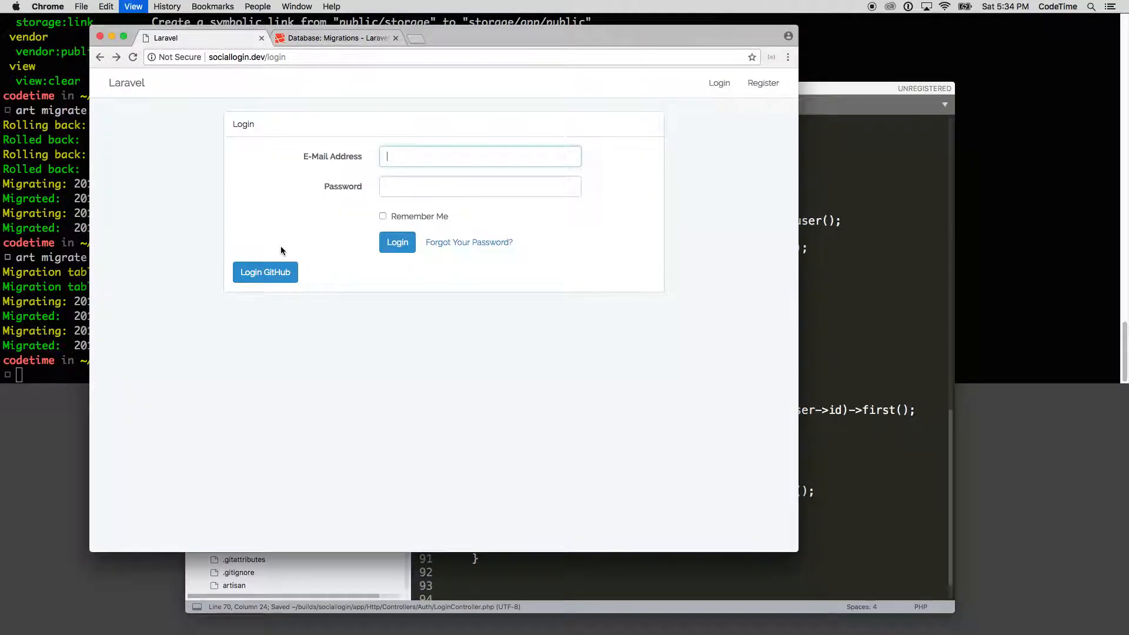
click(284, 271)
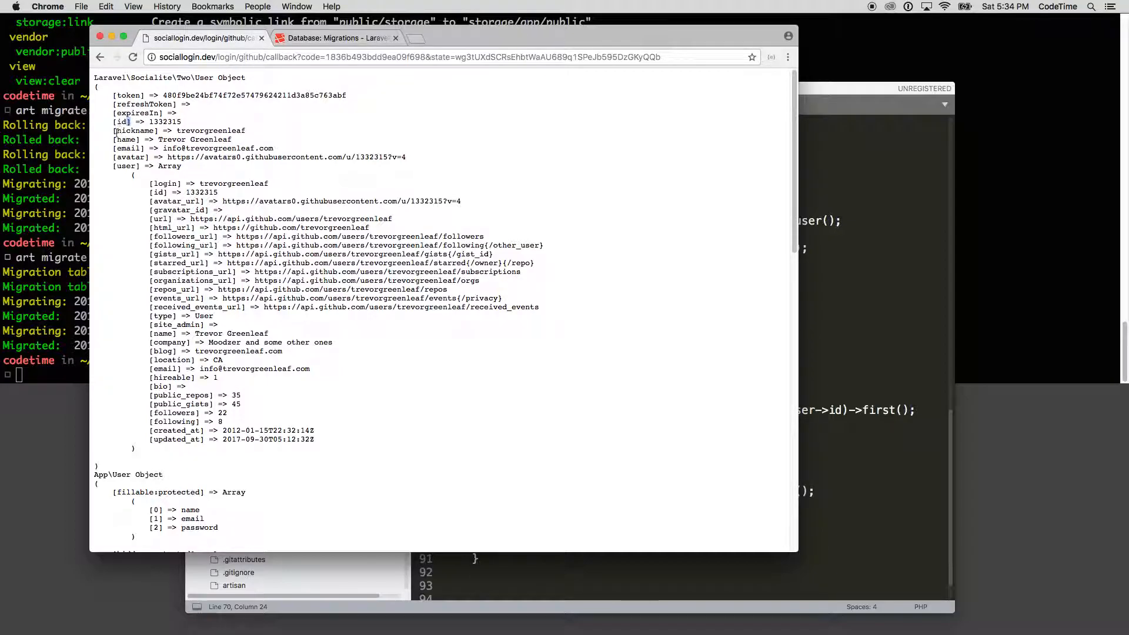
double_click(128, 94)
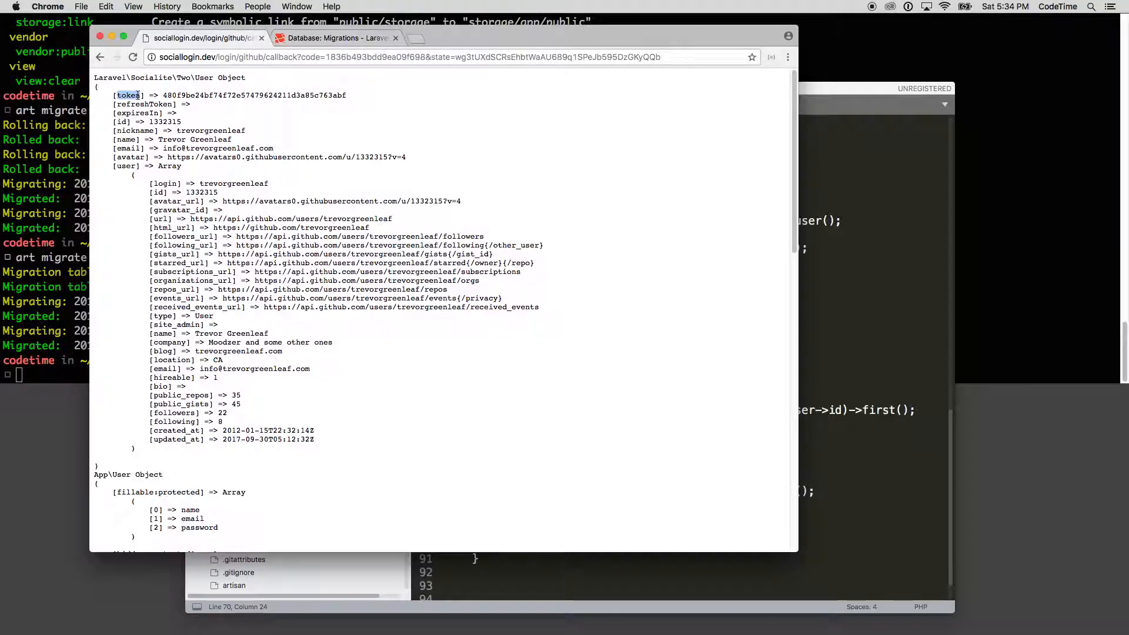
drag(162, 94, 348, 95)
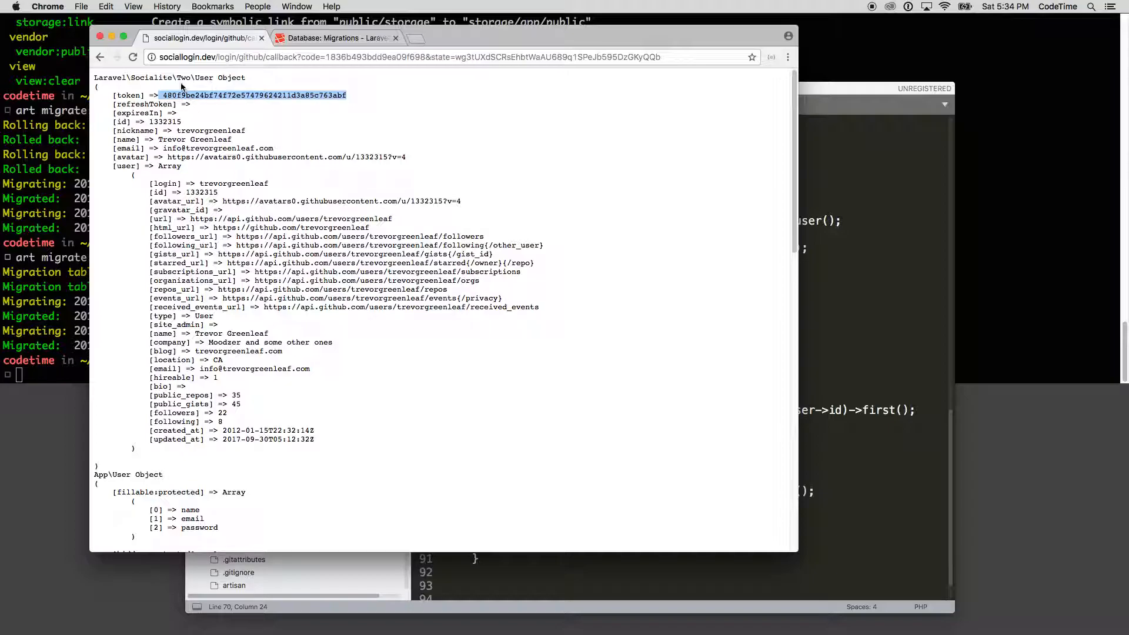
double_click(122, 121)
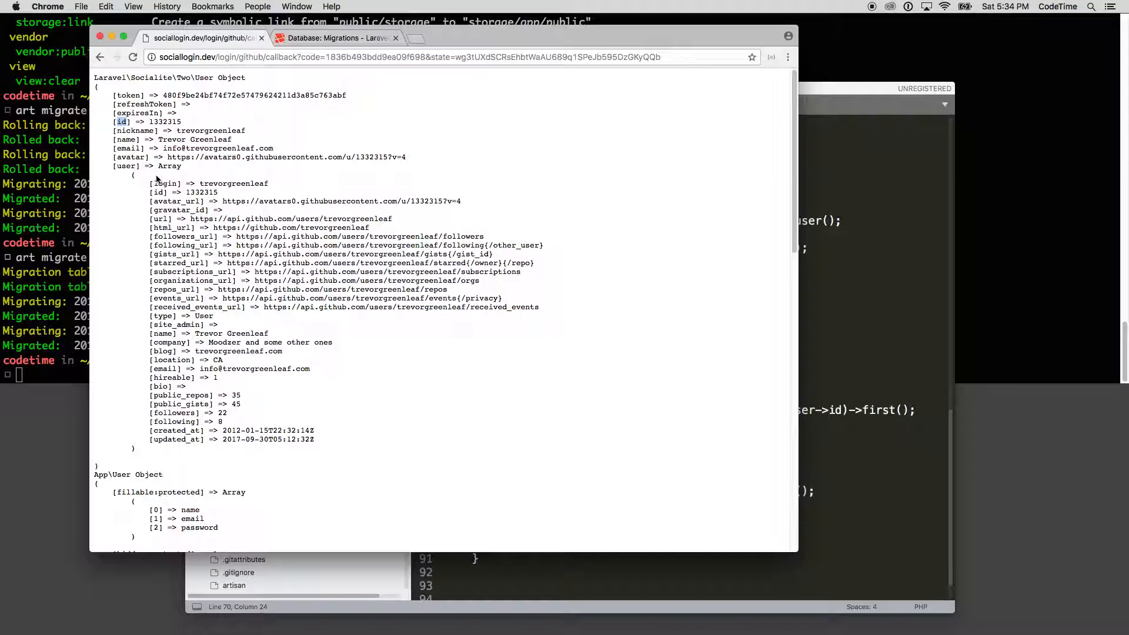
click(170, 125)
scroll(163, 203, down, 3)
scroll(162, 204, down, 3)
scroll(163, 203, down, 2)
scroll(164, 203, down, 2)
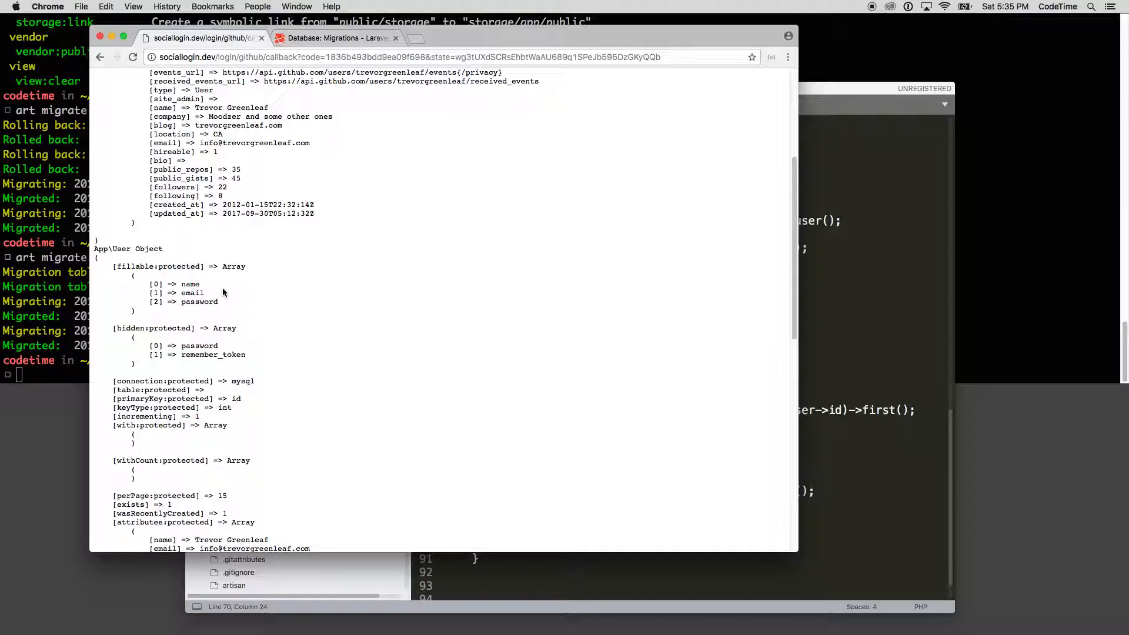
scroll(194, 346, down, 5)
scroll(194, 346, down, 4)
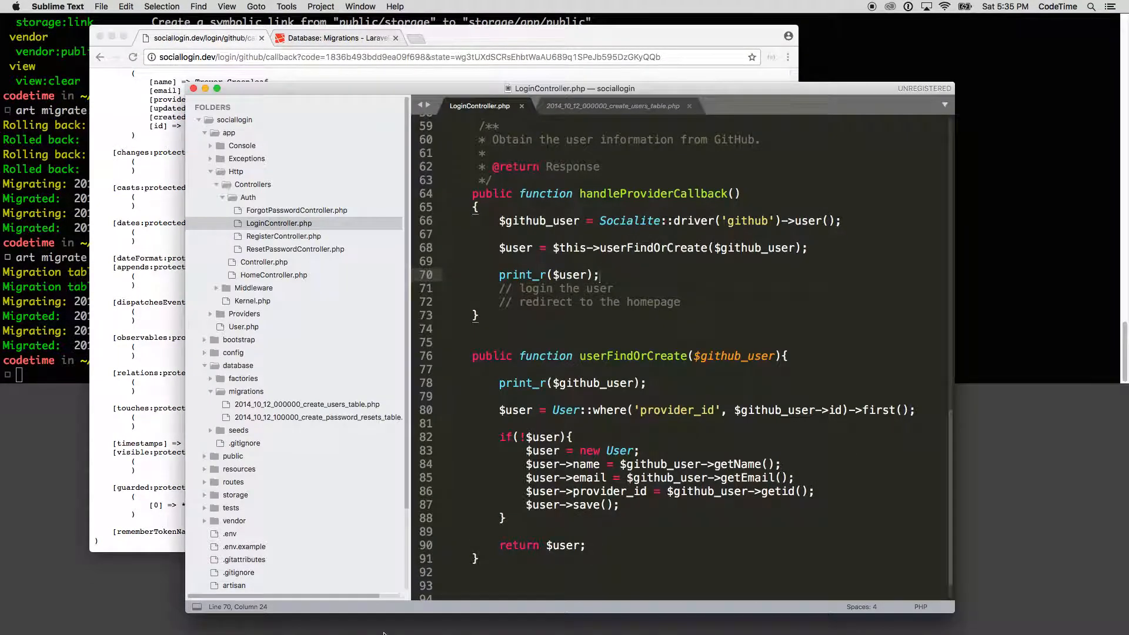
Step: View the users table's single saved row in Sequel Pro, then close the window
click(446, 600)
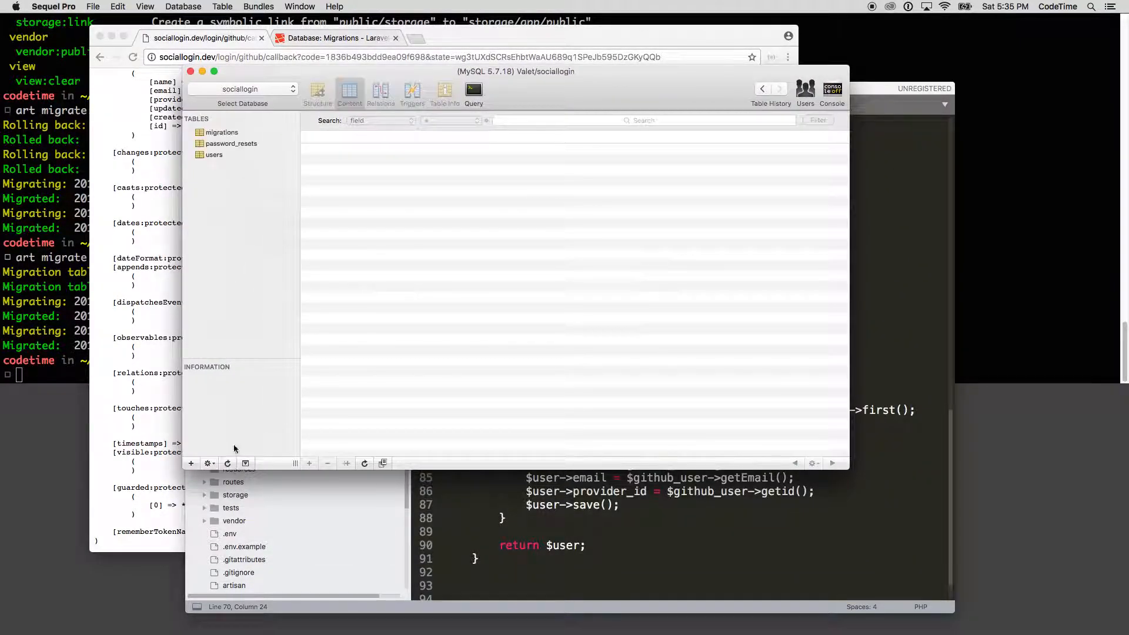
click(214, 155)
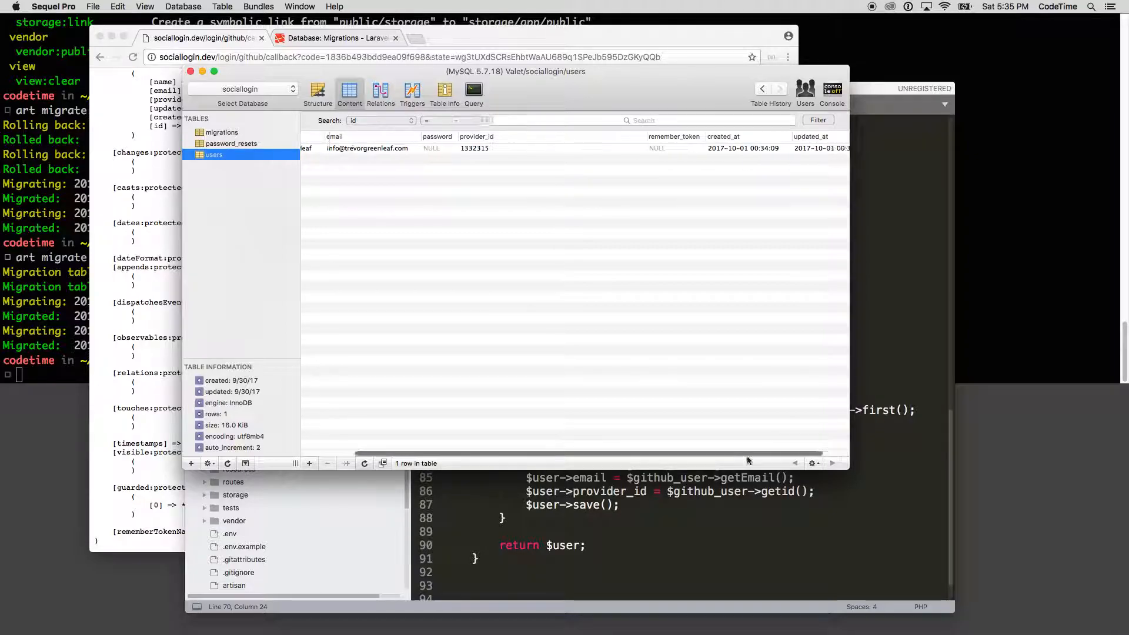
click(202, 72)
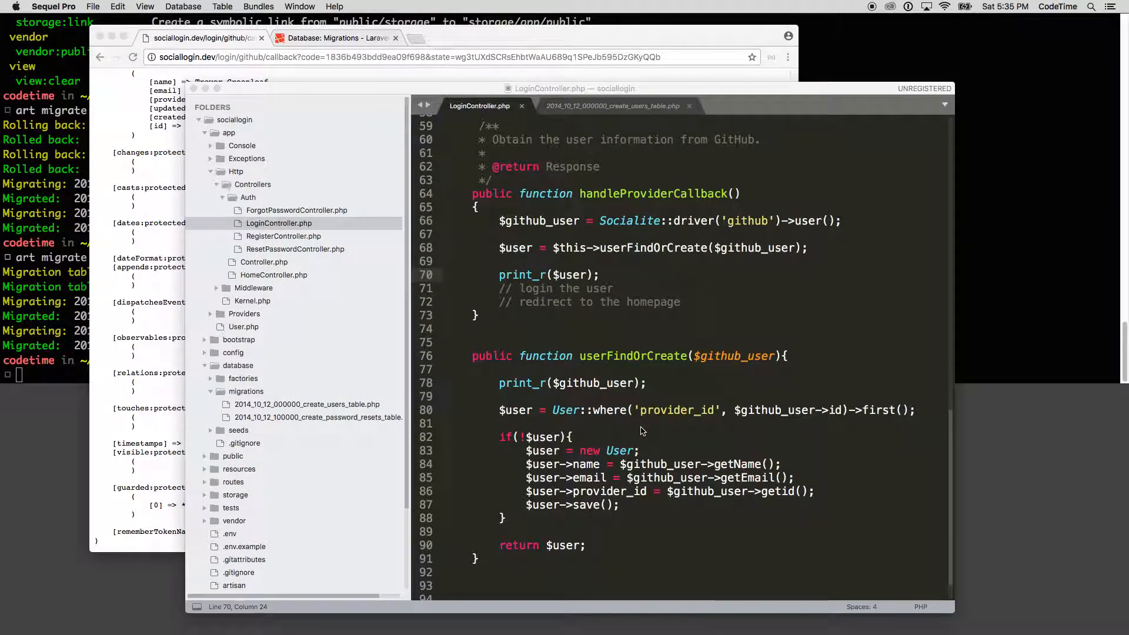
Step: Delete the print_r($github_user) debug line from userFindOrCreate and save LoginController.php
key(super+Tab)
click(540, 388)
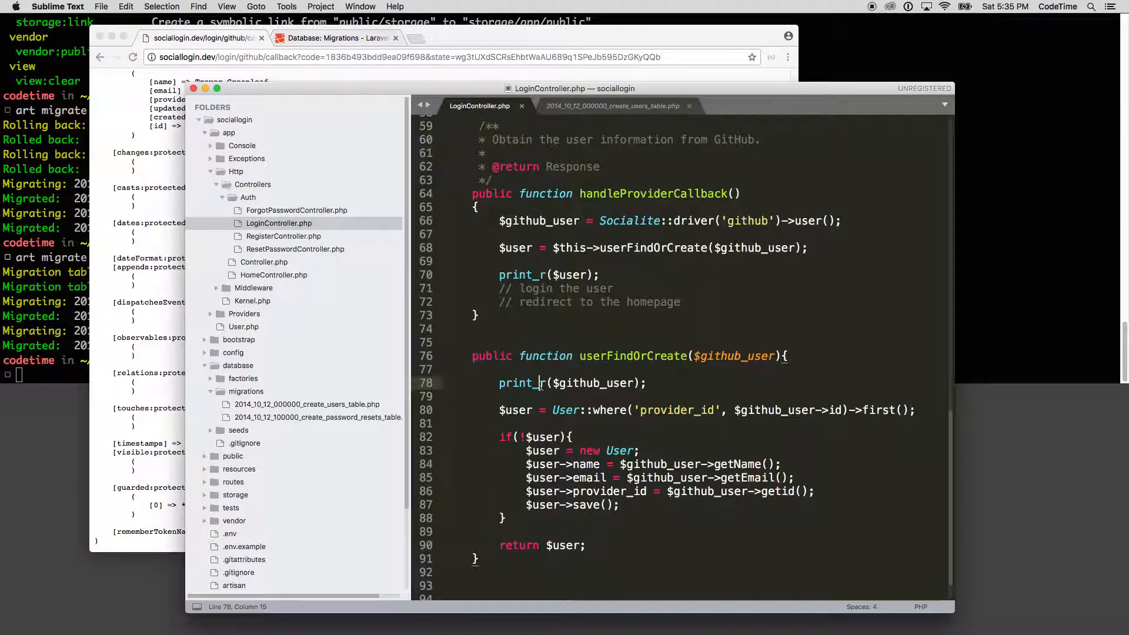
key(ctrl+shift+k)
key(ctrl+shift+k)
key(super+s)
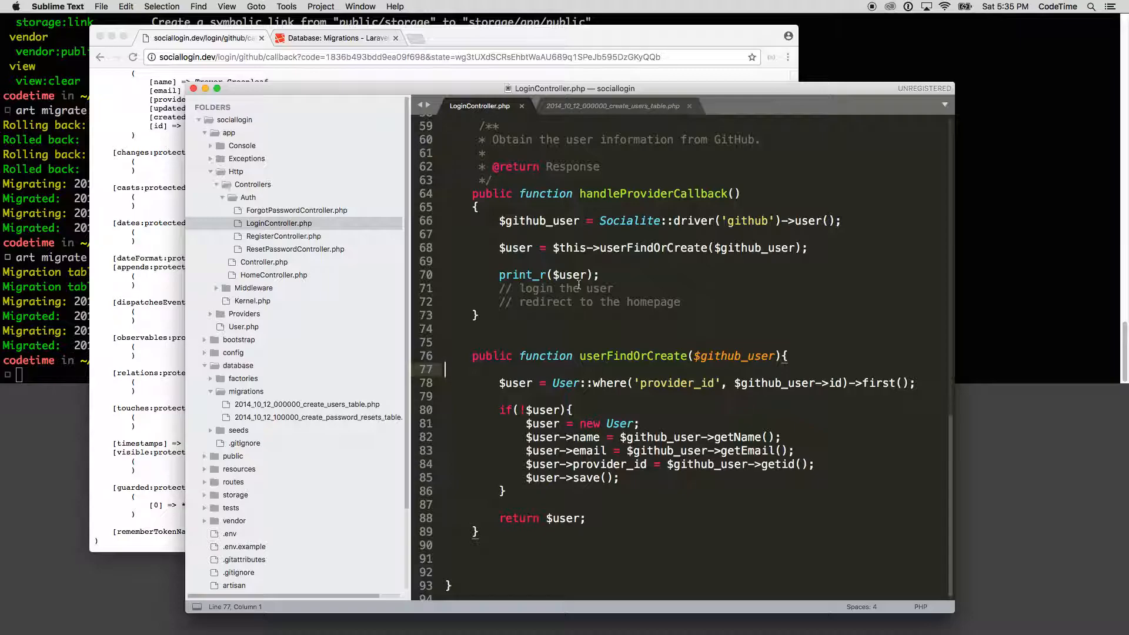
click(740, 429)
key(super+s)
key(super+Tab)
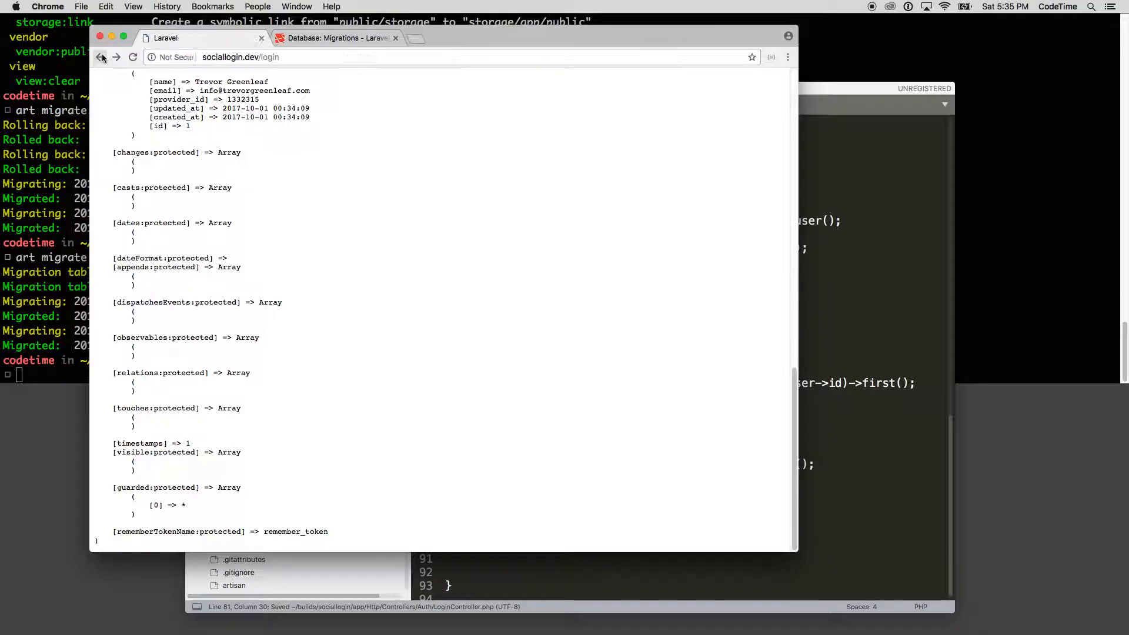
Step: Log in via GitHub again to get existing App\User id 1 and confirm users table still has one row
click(101, 57)
click(282, 271)
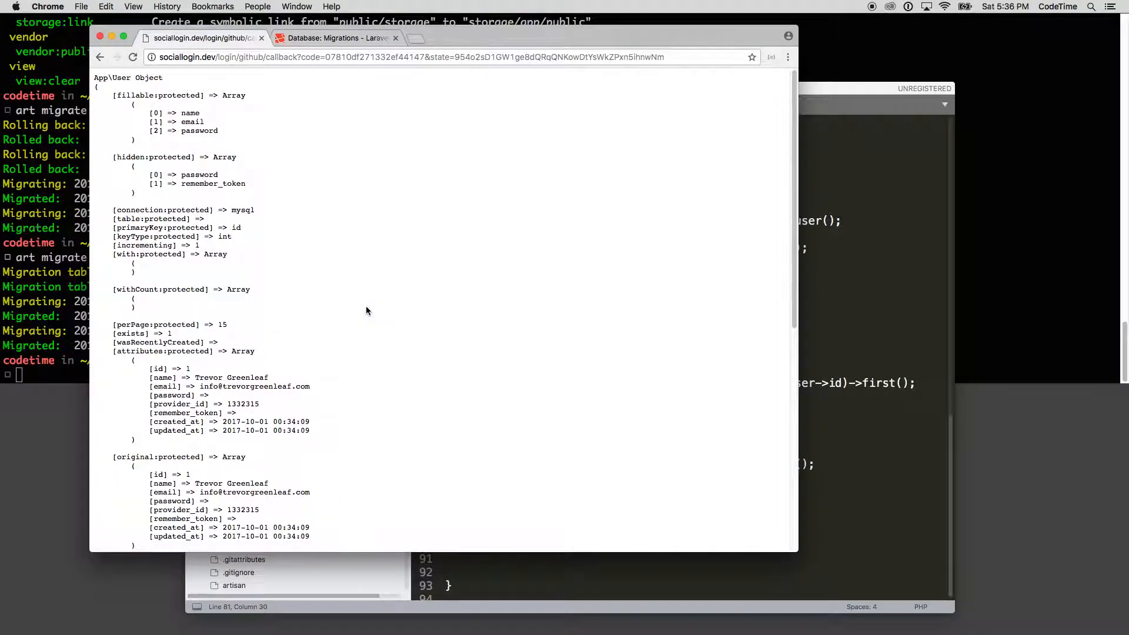
scroll(196, 210, down, 5)
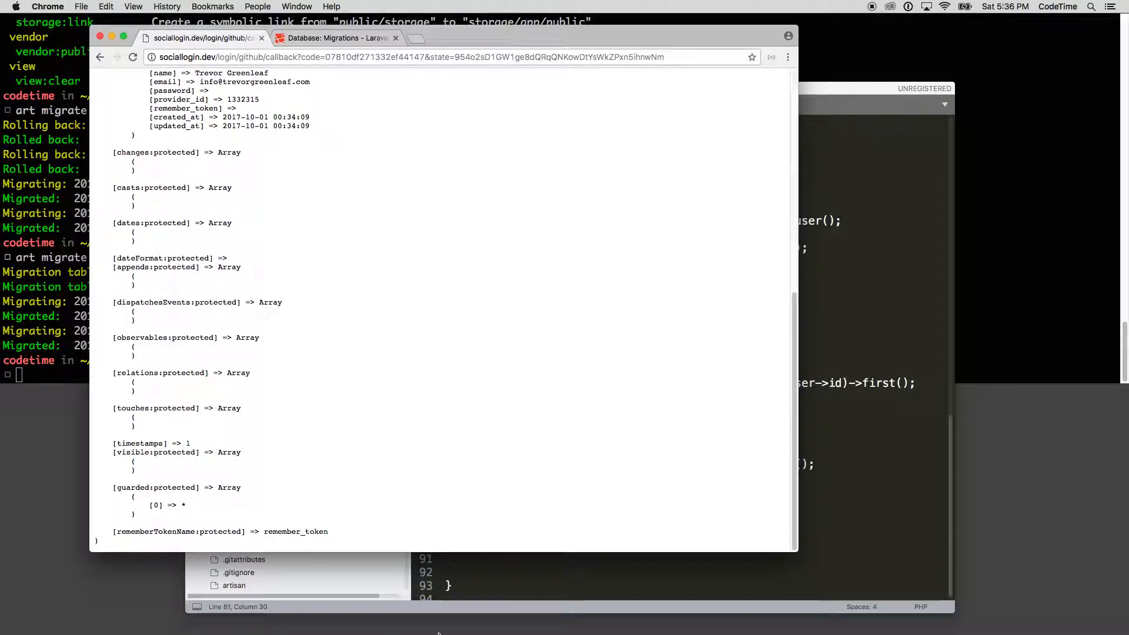
click(464, 607)
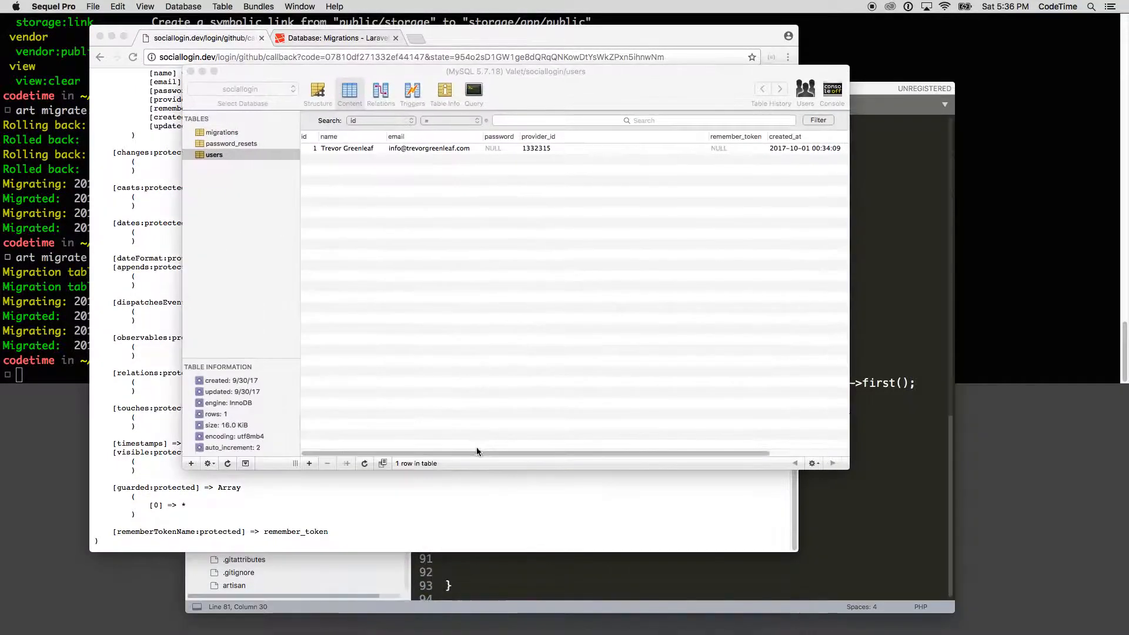
click(364, 463)
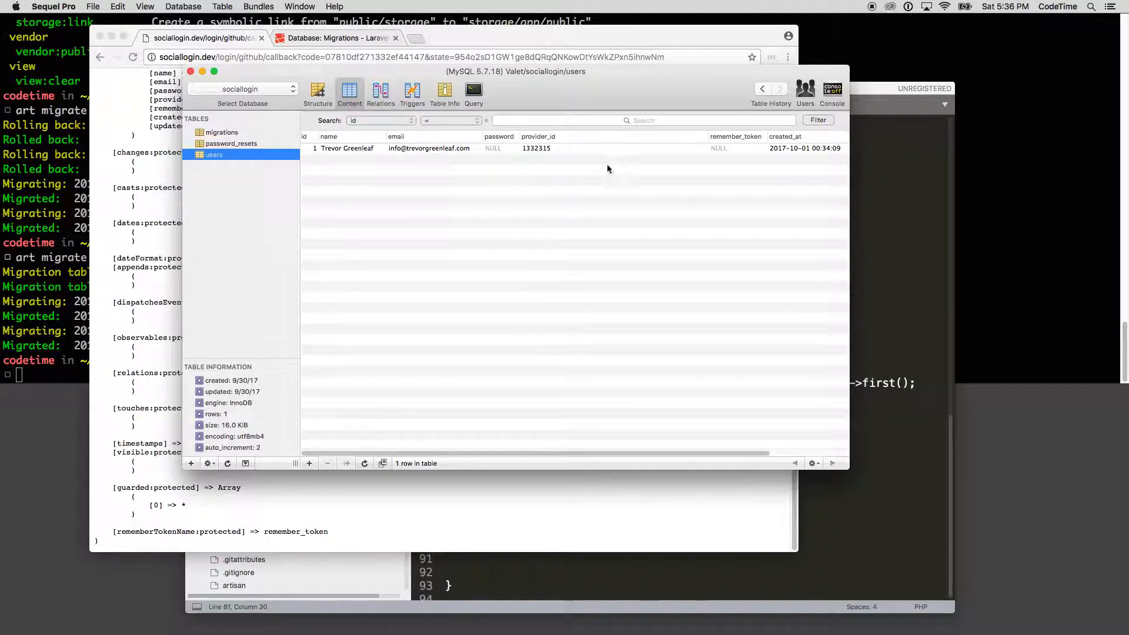
click(896, 345)
double_click(682, 383)
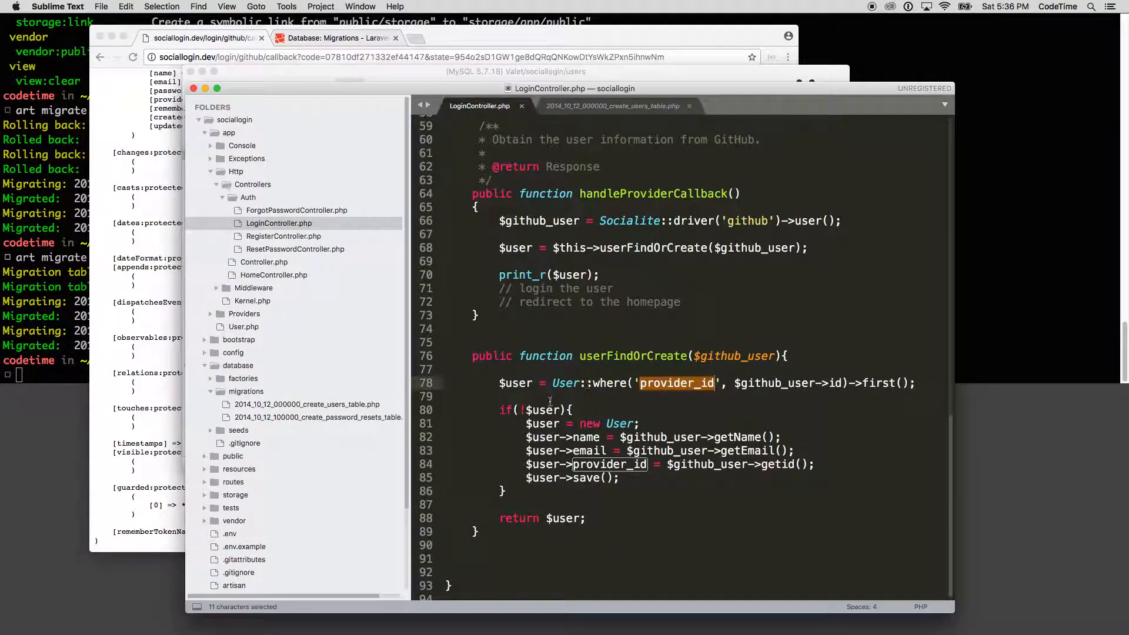
drag(499, 410, 648, 495)
drag(589, 518, 459, 517)
click(609, 275)
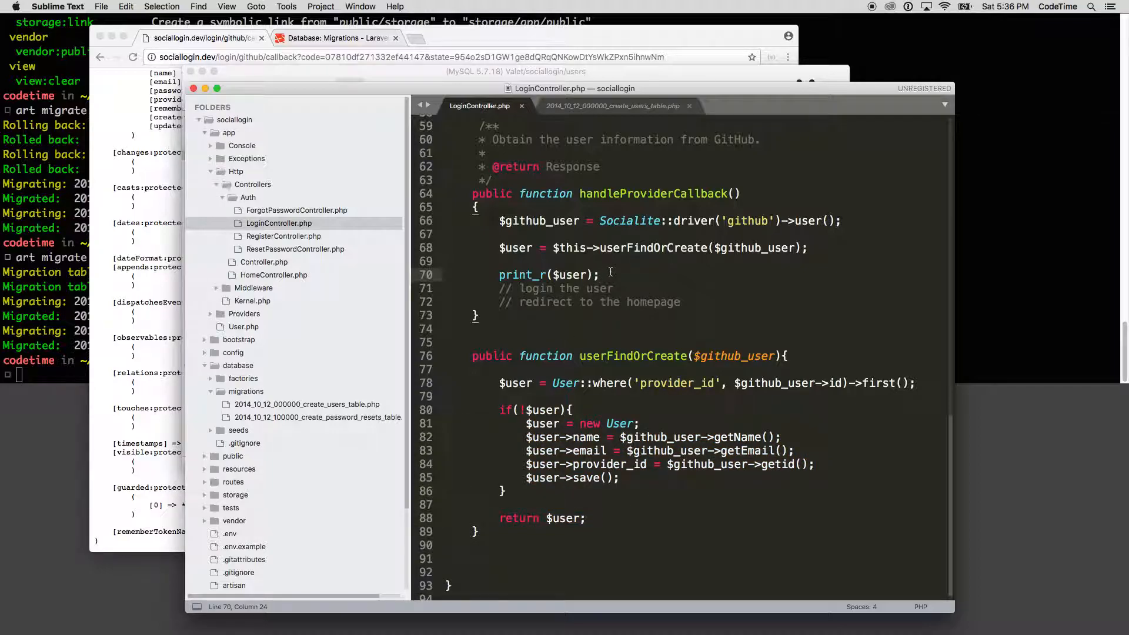